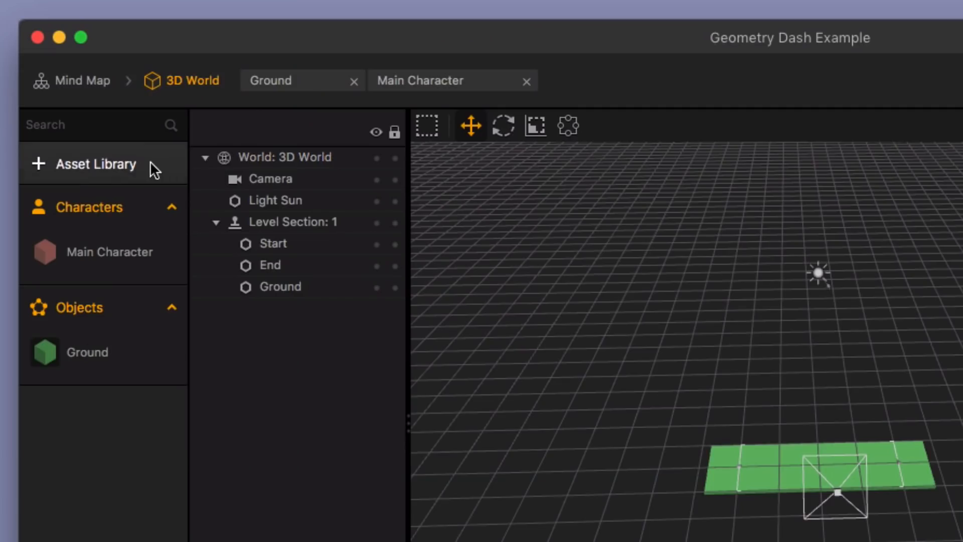
Step: Add the Cone shape from the asset library to the project's objects and return to the 3D world
left_click(90, 99)
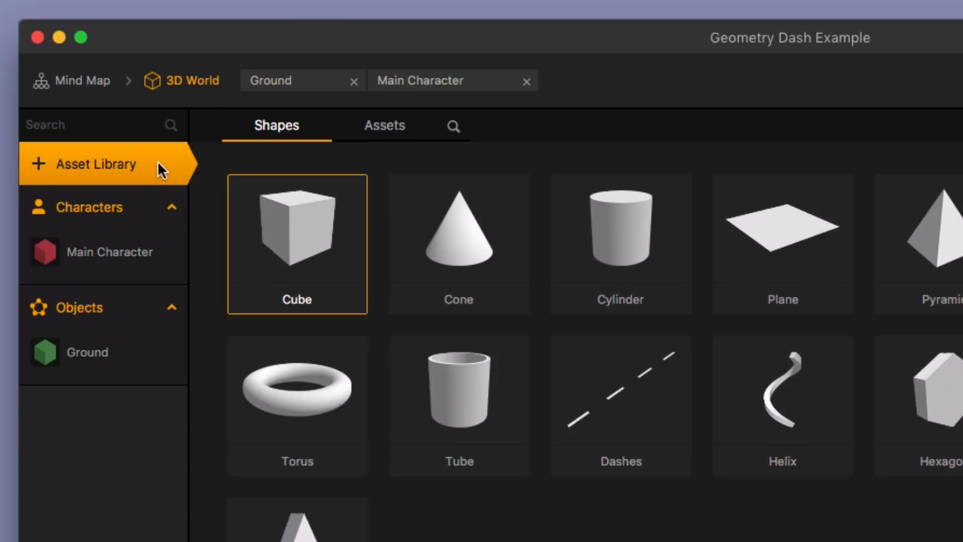
left_click(491, 255)
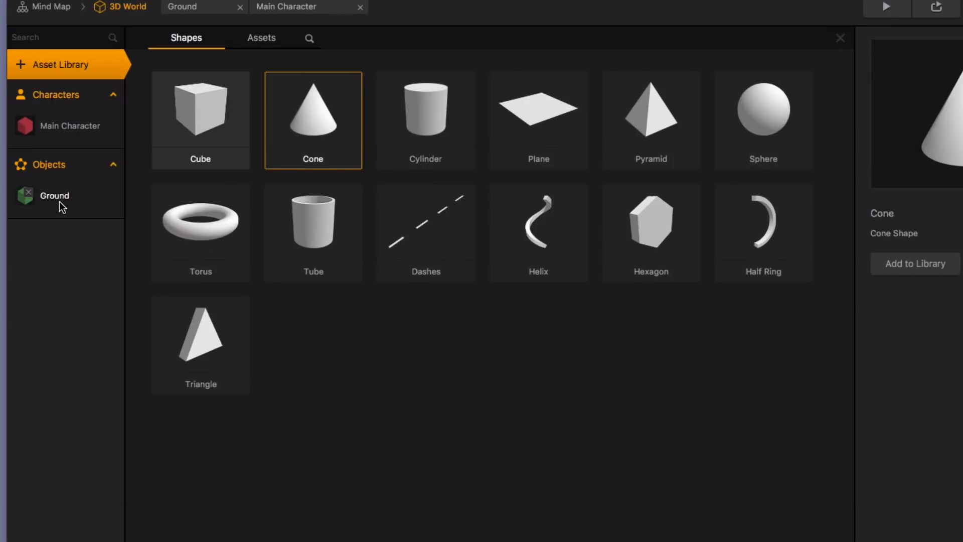
left_click(904, 263)
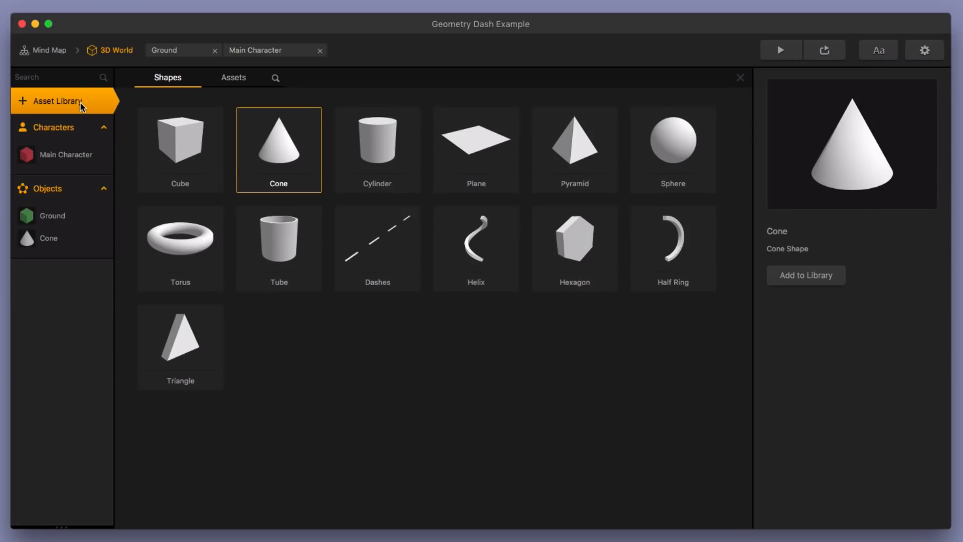
left_click(81, 104)
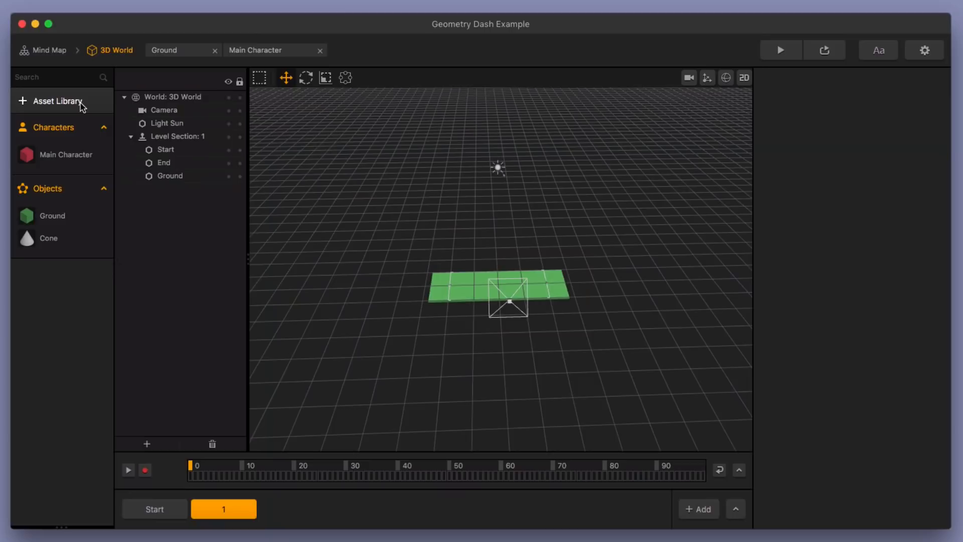
Step: Rename the Cone object as Cone Enemy and assign it to the Enemy collision group
left_click(50, 236)
left_click(888, 99)
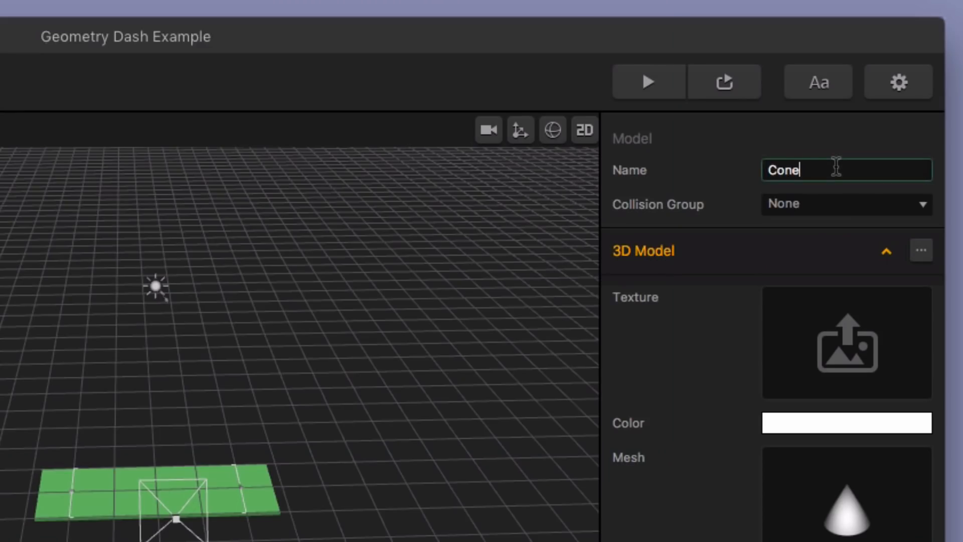
type("Enemy")
left_click(873, 138)
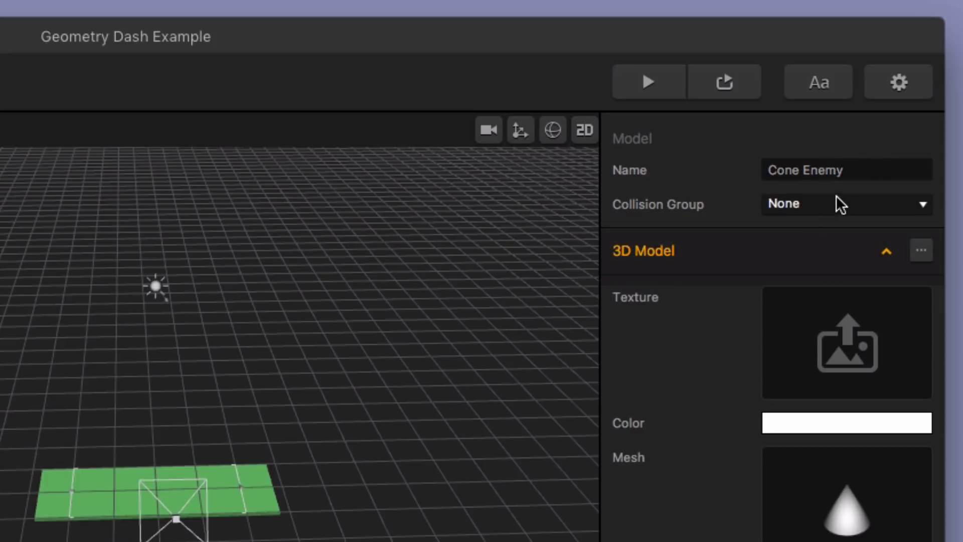
left_click(831, 205)
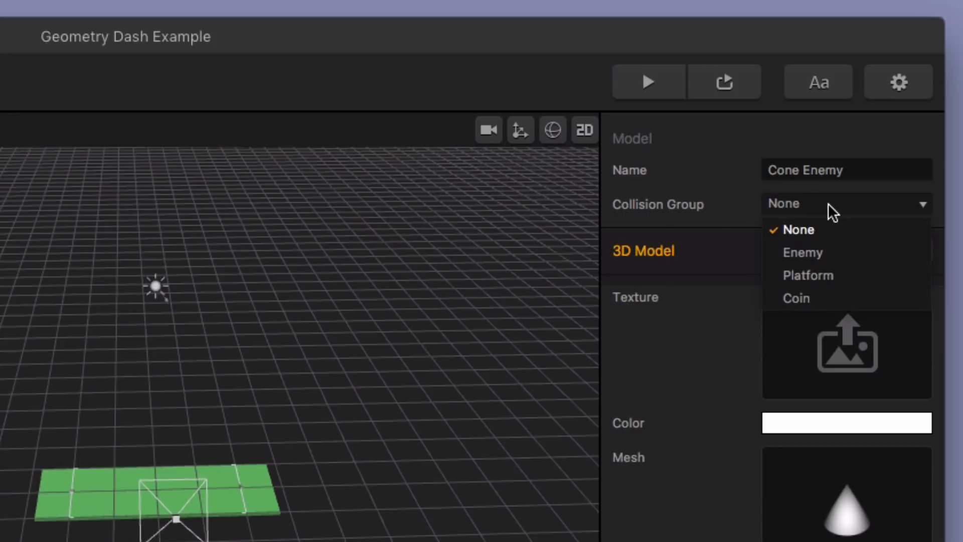
left_click(835, 253)
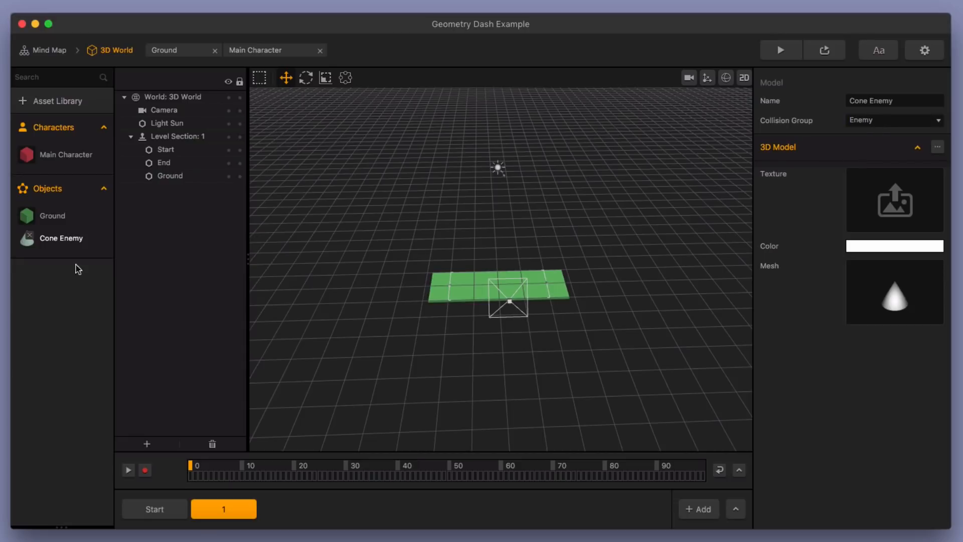
Step: Place a Cone Enemy at the middle of the ground and adjust its height to about 1.33 so its base clears the surface
left_click_drag(64, 244, 512, 291)
scroll(514, 313, "up", 7)
middle_click_drag(513, 293, 578, 256)
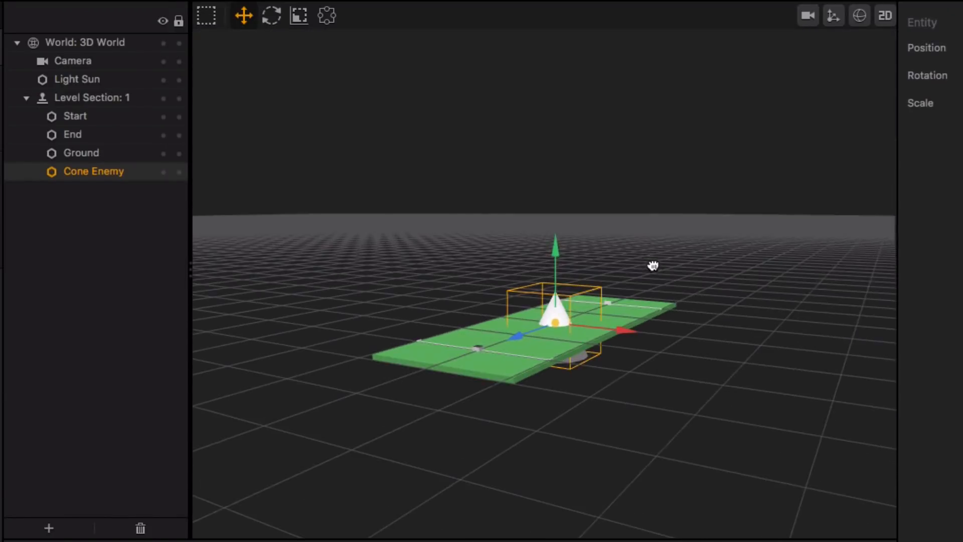
left_click_drag(553, 245, 555, 192)
middle_click_drag(635, 290, 517, 333)
scroll(583, 354, "up", 4)
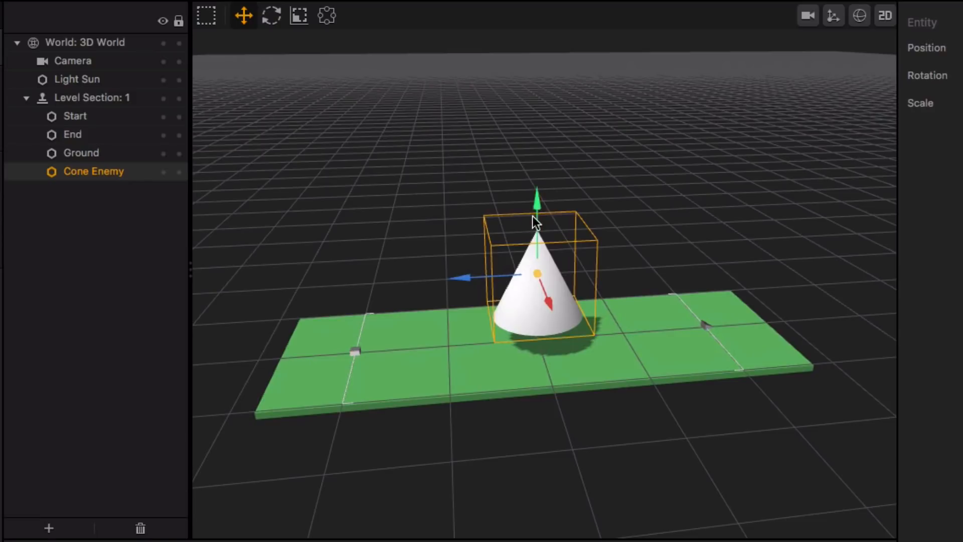
left_click_drag(534, 207, 538, 280)
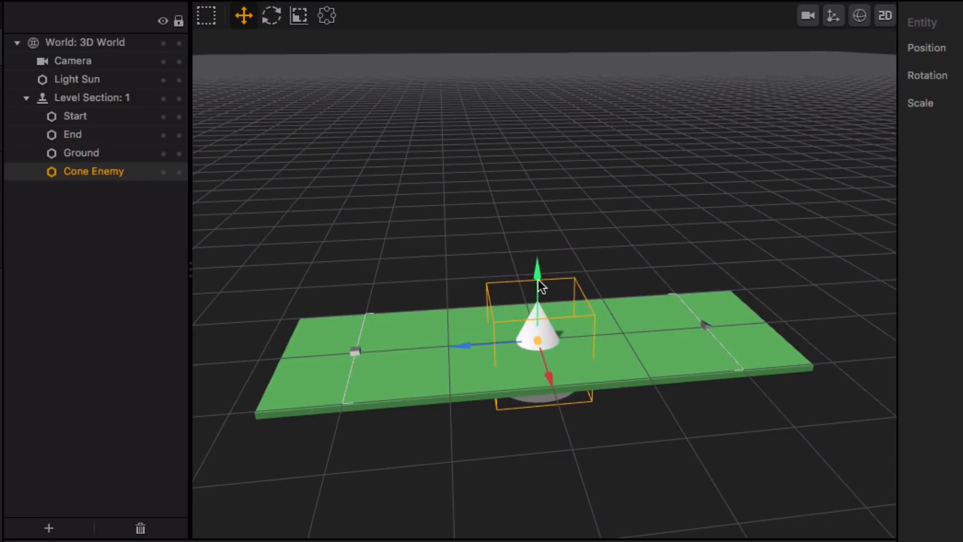
middle_click_drag(567, 405, 589, 430)
scroll(568, 401, "up", 5)
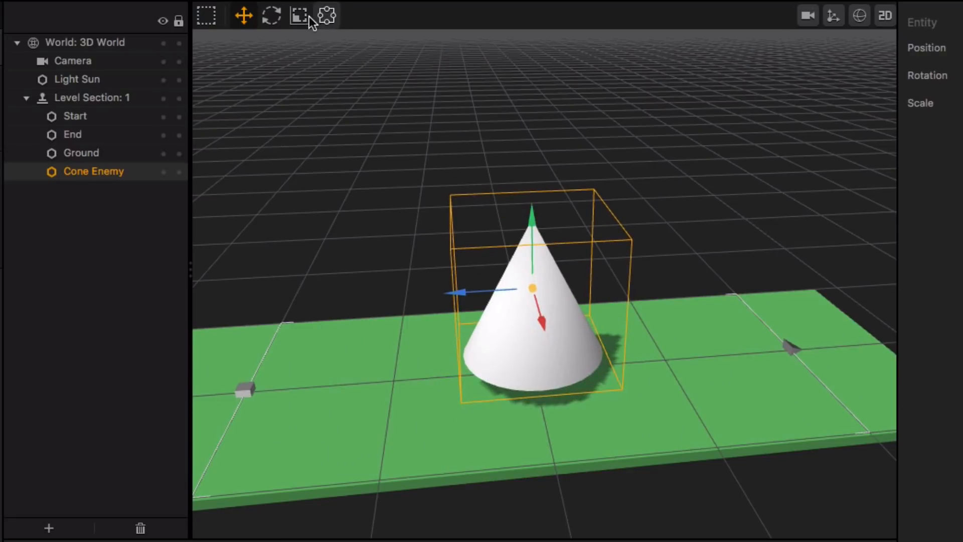
Step: Shrink the placed cone uniformly and set its scale to 0.3 on all three axes
left_click(300, 16)
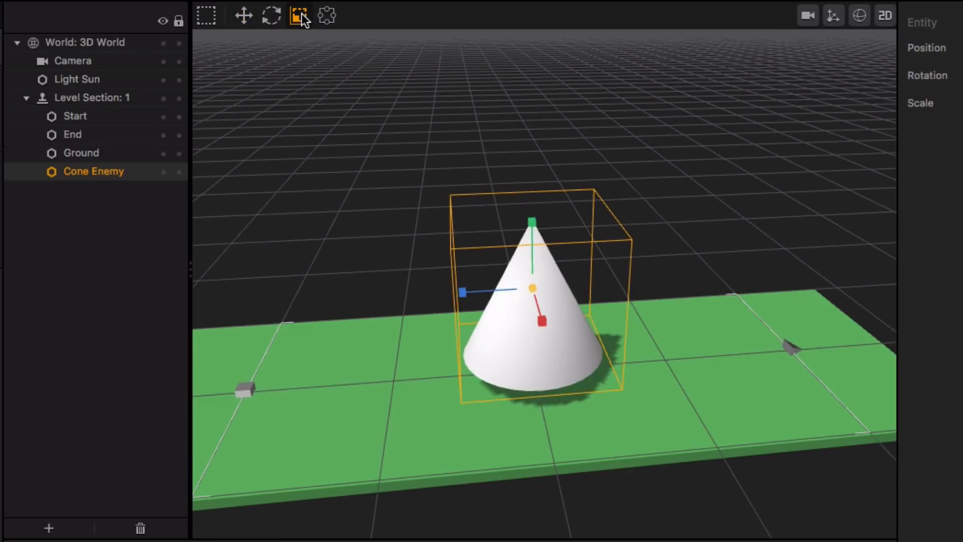
left_click_drag(532, 287, 510, 359)
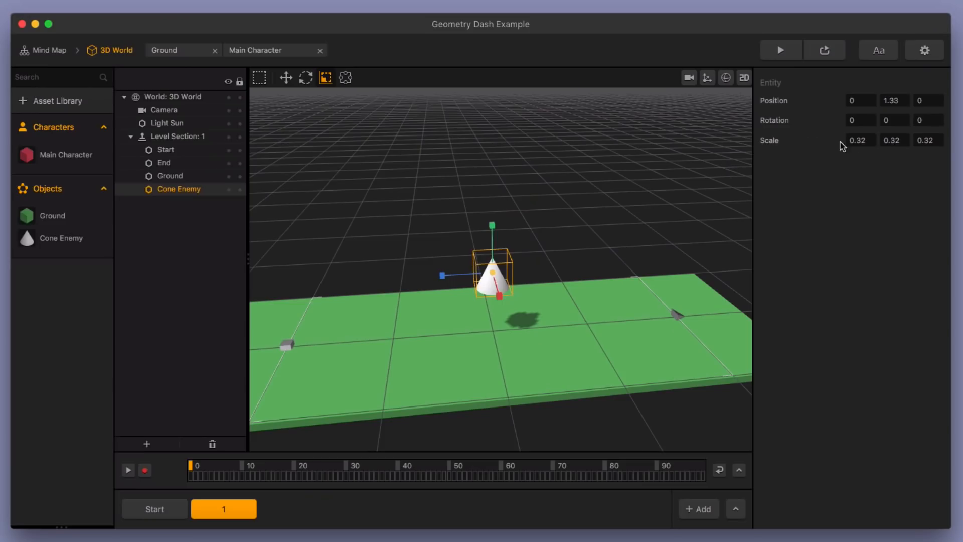
left_click(869, 137)
key("BackSpace")
key("Tab")
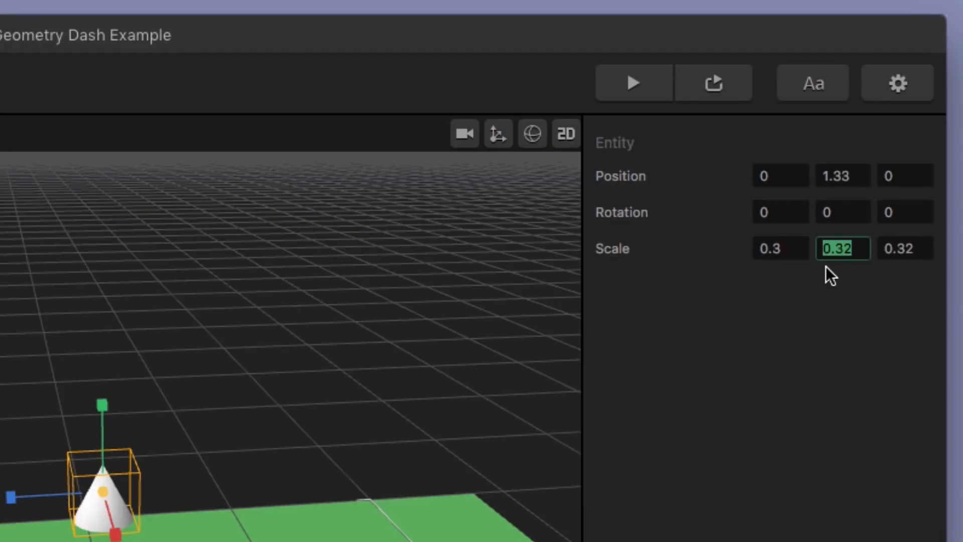
key("BackSpace")
key("Tab")
key("Right")
key("BackSpace")
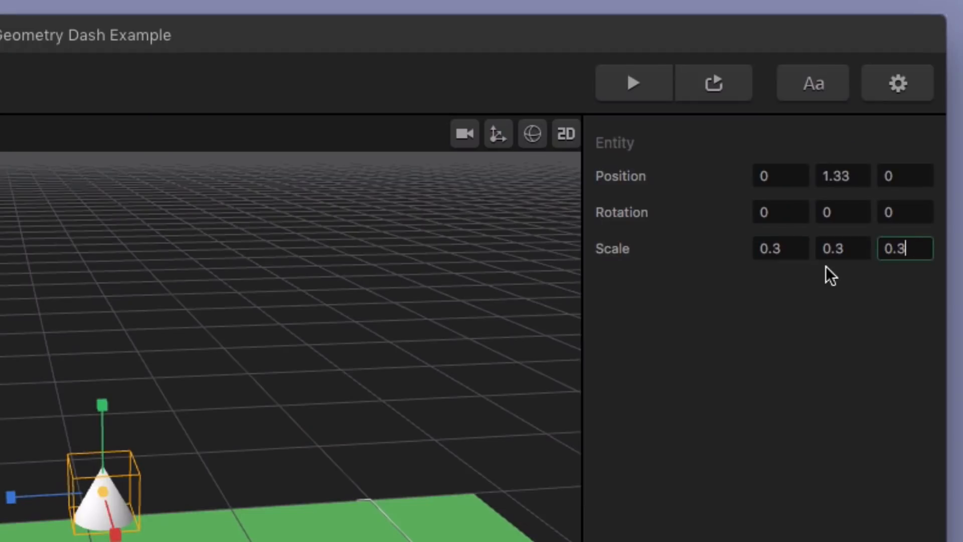
left_click(809, 445)
Step: Lower the cone onto the ground surface, to a Y position of about 0.26
left_click(285, 79)
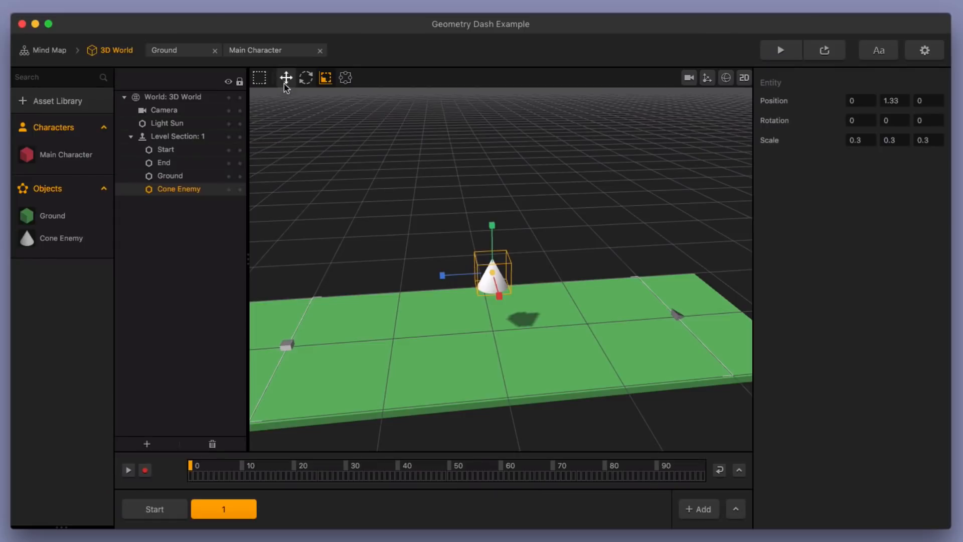
left_click_drag(490, 250, 499, 274)
scroll(514, 354, "up", 2)
scroll(513, 359, "down", 3)
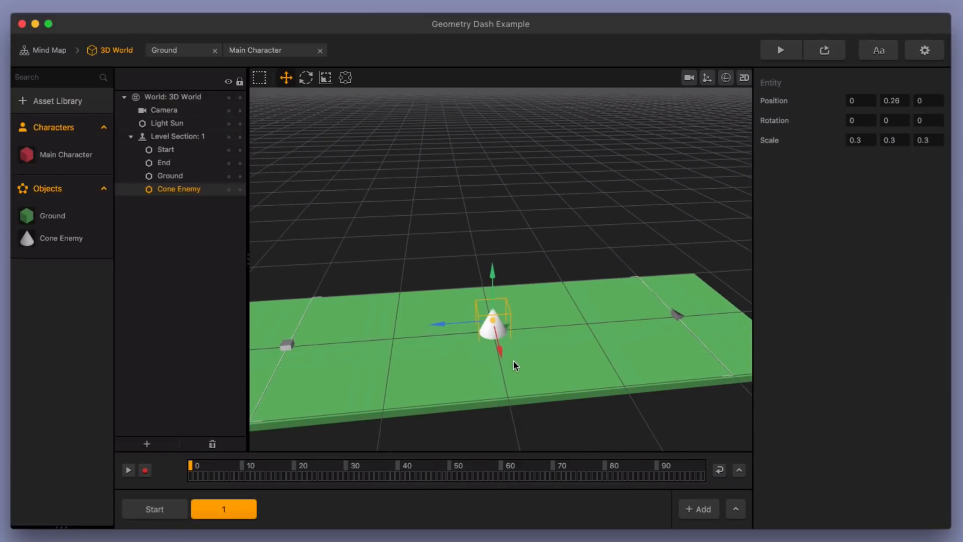
Step: Change the Cone Enemy model's color from the 3D world to an opaque dark grey
double_click(75, 238)
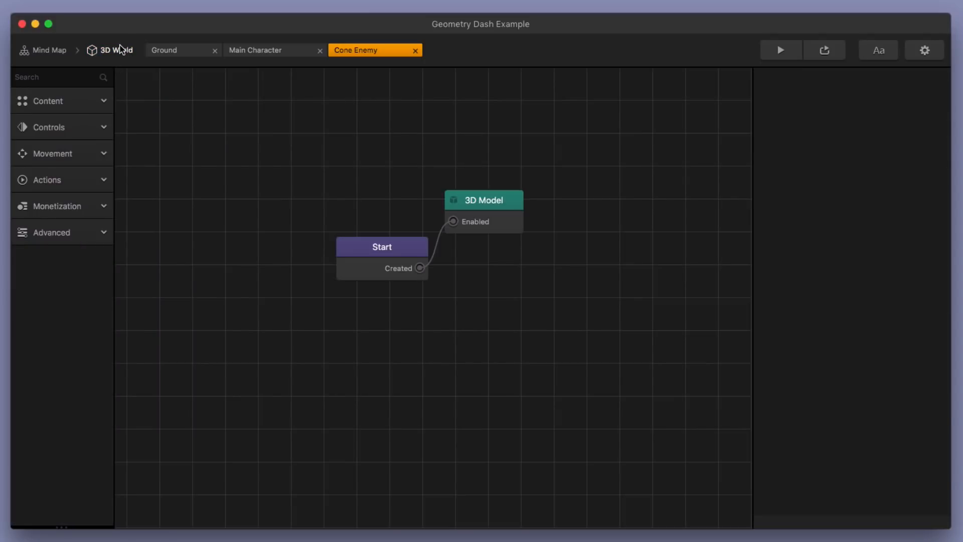
left_click(119, 51)
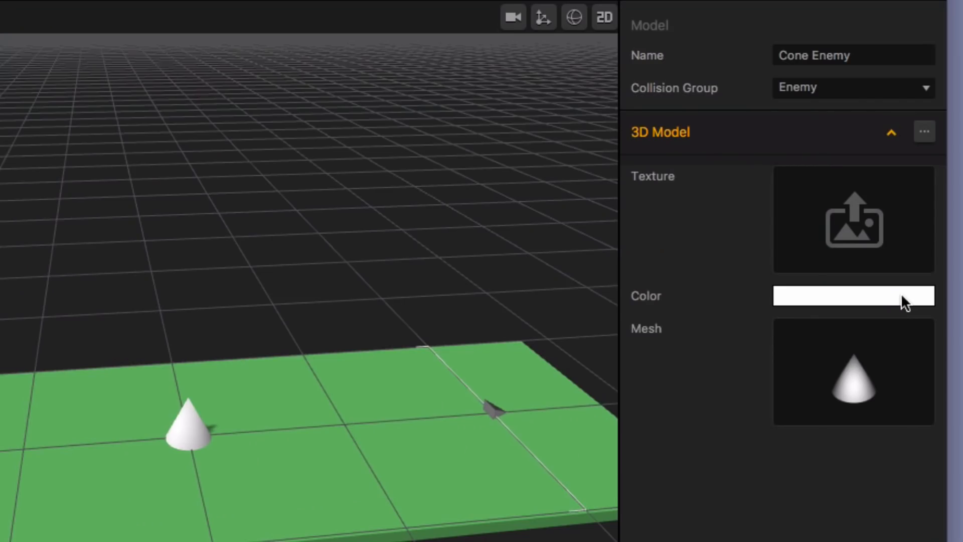
left_click(917, 246)
left_click_drag(353, 60, 543, 63)
left_click_drag(425, 386, 541, 385)
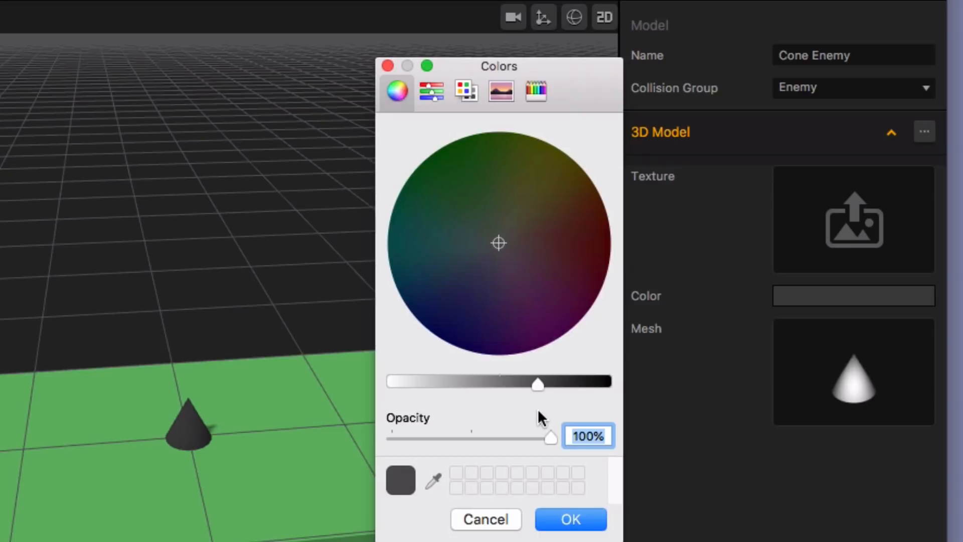
left_click(569, 517)
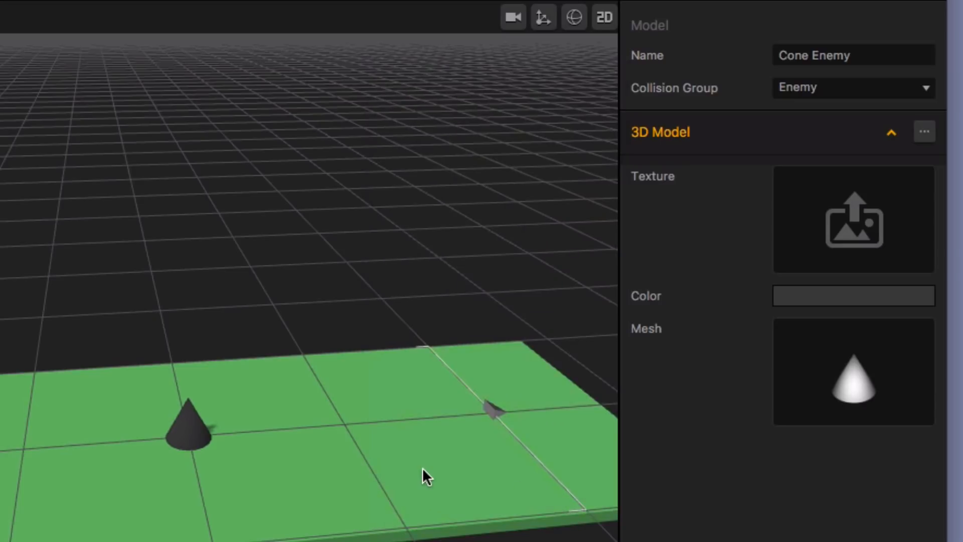
Step: Move the End marker of Level Section 1 lengthwise well beyond the ground's far edge to extend the section
scroll(281, 467, "down", 5)
mouse_move(356, 450)
middle_mouse_down()
mouse_move(326, 435)
mouse_move(355, 457)
middle_mouse_up()
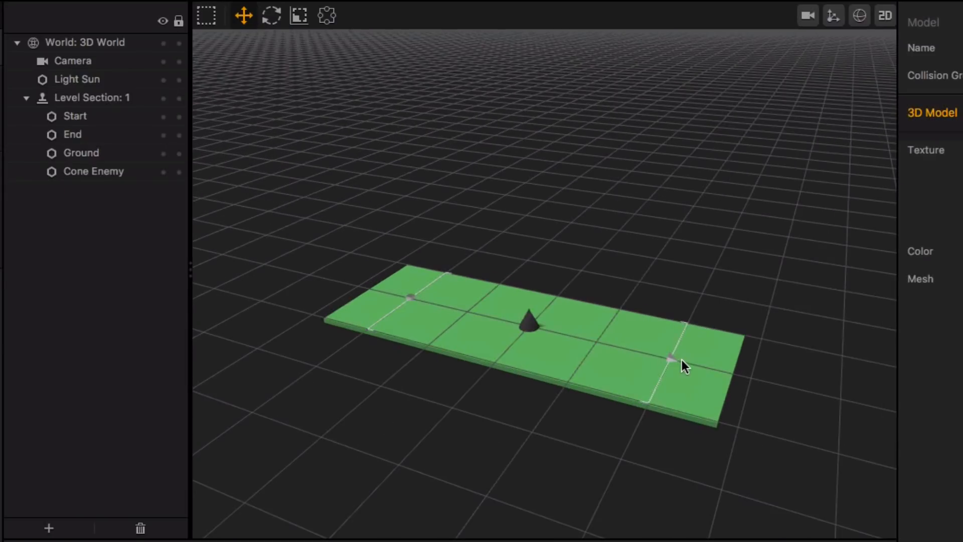
left_click(590, 323)
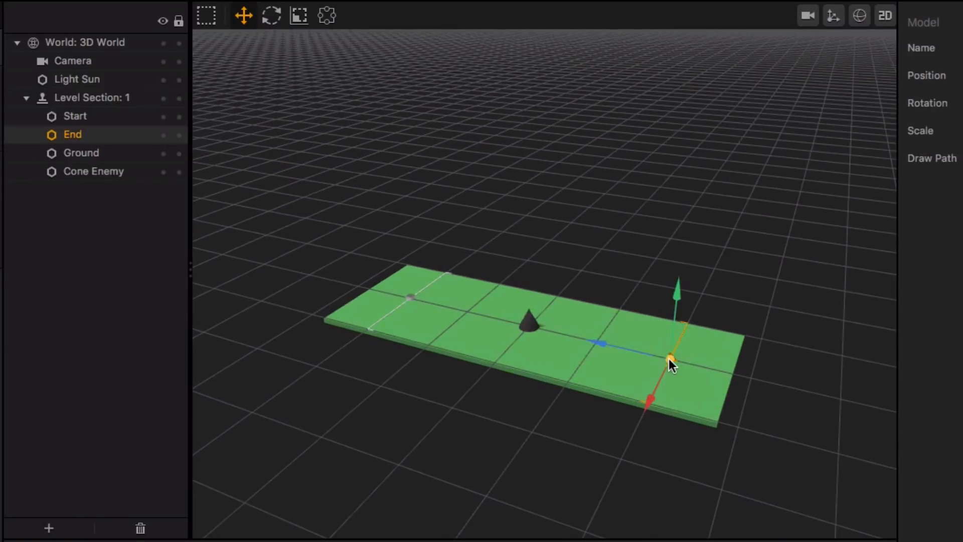
left_click_drag(602, 343, 763, 402)
middle_click_drag(763, 402, 636, 372)
scroll(637, 370, "down", 3)
mouse_move(611, 317)
middle_mouse_down()
mouse_move(564, 367)
mouse_move(527, 373)
middle_mouse_up()
scroll(564, 367, "down", 3)
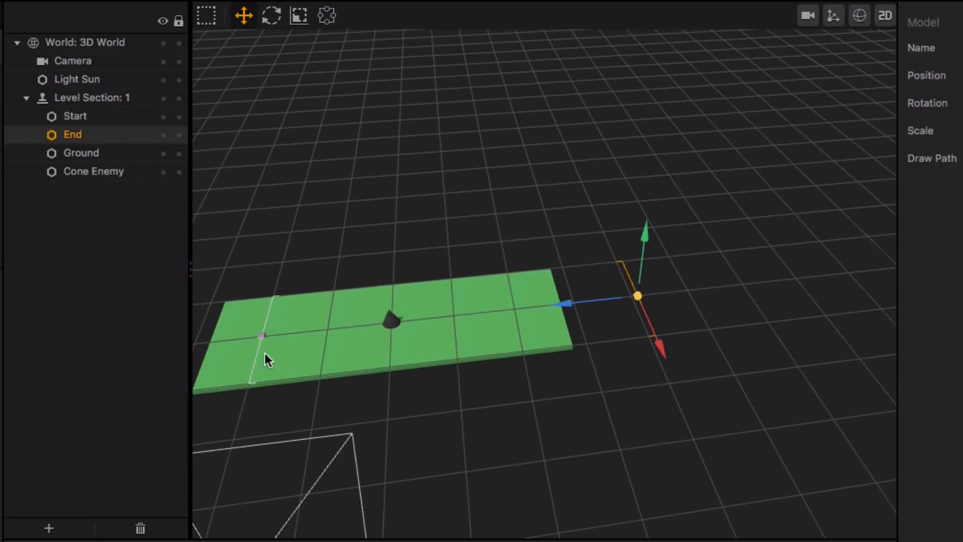
left_click_drag(580, 305, 809, 335)
middle_click_drag(809, 336, 630, 286)
left_click_drag(596, 283, 763, 316)
scroll(784, 347, "down", 5)
middle_click_drag(529, 346, 586, 372)
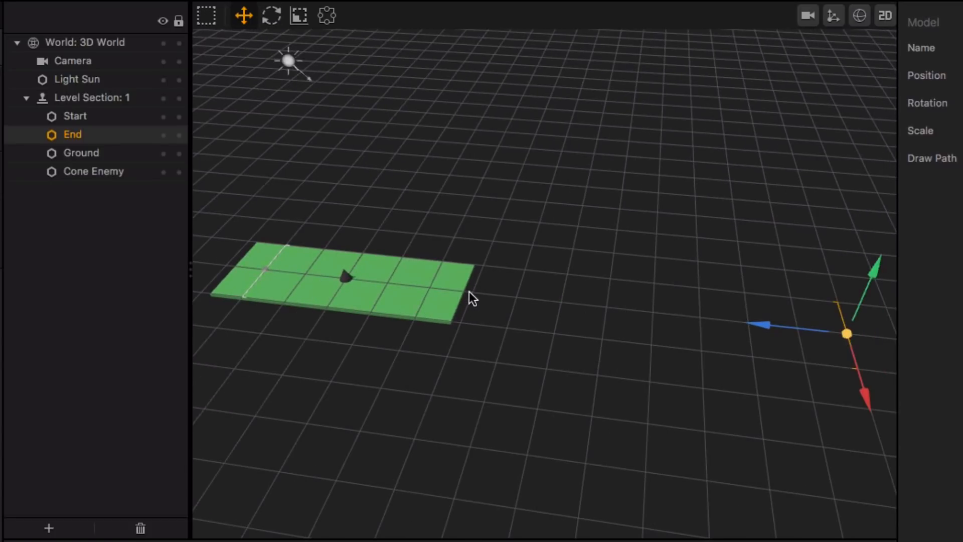
Step: Move the Ground toward the End marker and scale it lengthwise to fill most of the span between Start and End
left_click(421, 303)
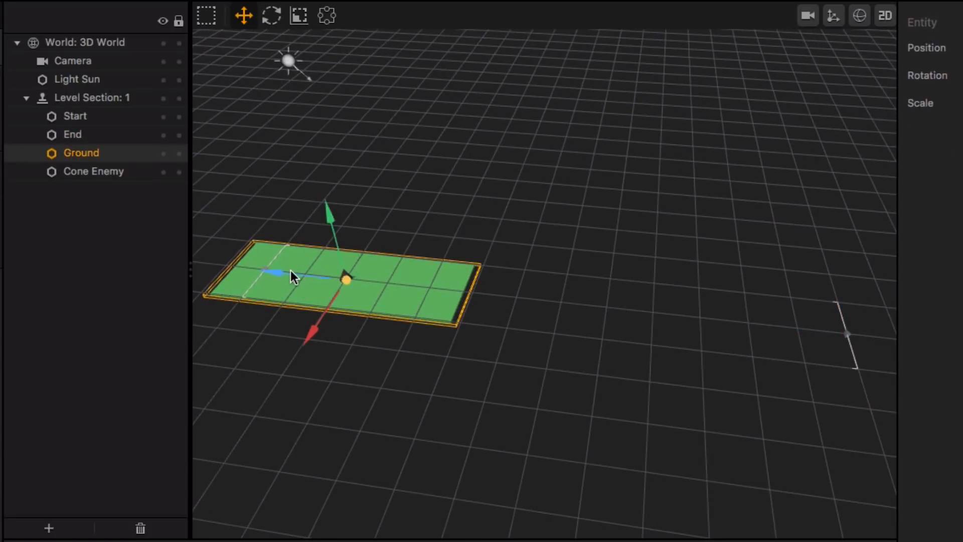
left_click_drag(290, 275, 493, 326)
left_click(299, 16)
left_click_drag(497, 301, 454, 308)
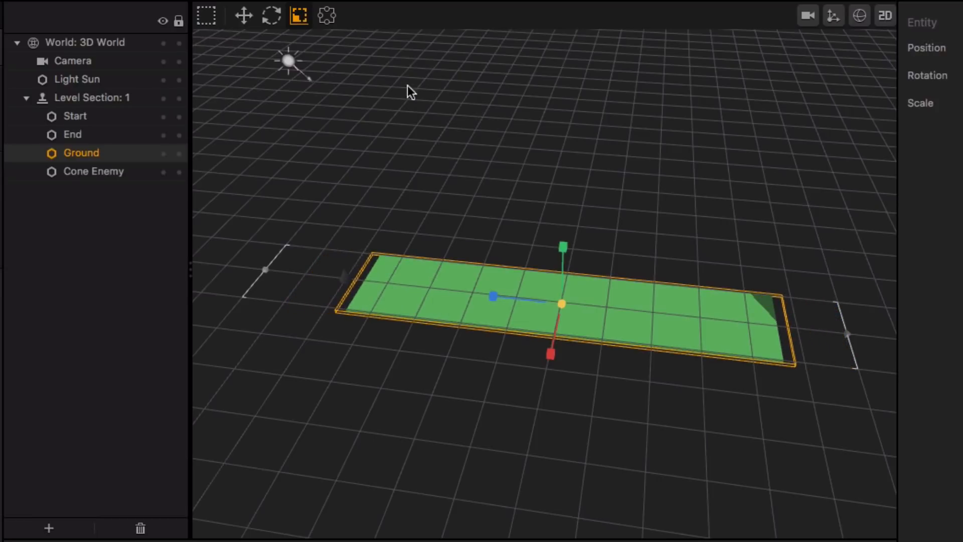
Step: Stretch both short edges of the Ground so they meet the Start and End markers exactly
left_click(327, 17)
middle_click_drag(522, 336, 467, 364)
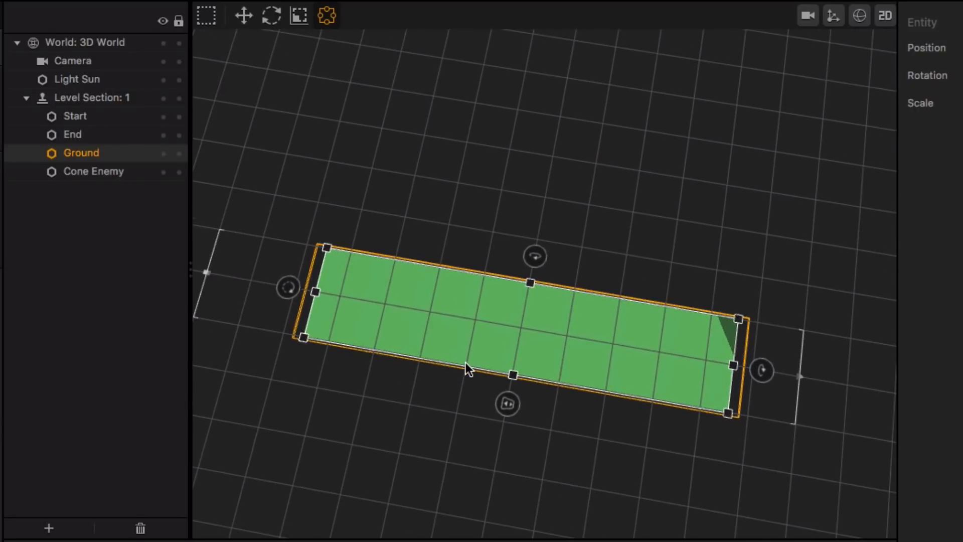
middle_click_drag(398, 333, 421, 335)
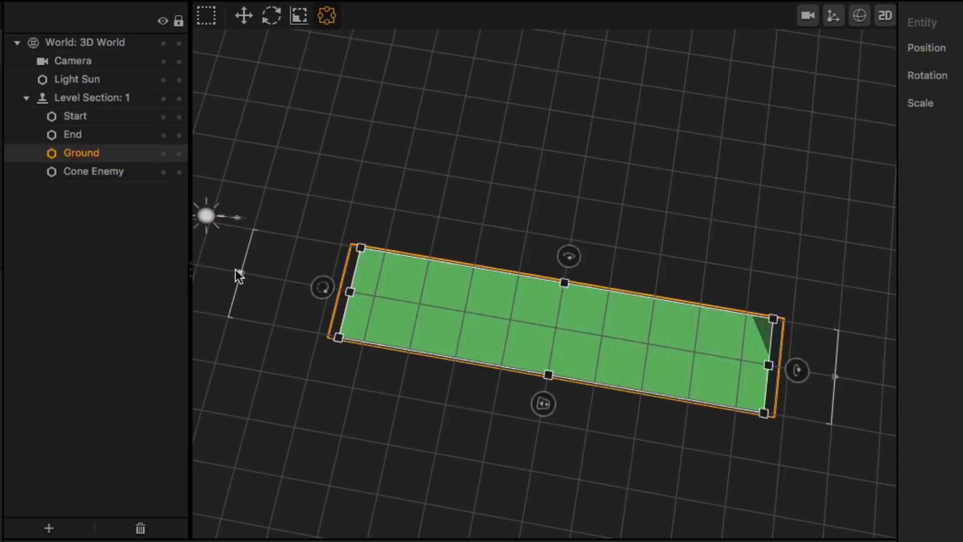
left_click_drag(349, 292, 236, 273)
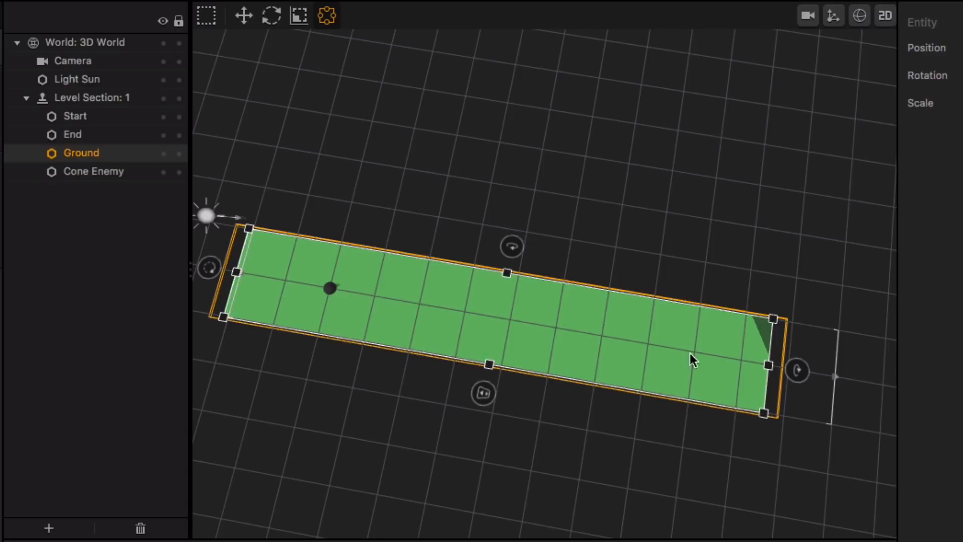
left_click_drag(767, 366, 836, 384)
Step: Move the Light Sun slightly higher above the level section
scroll(365, 361, "down", 2)
middle_click_drag(365, 362, 372, 205)
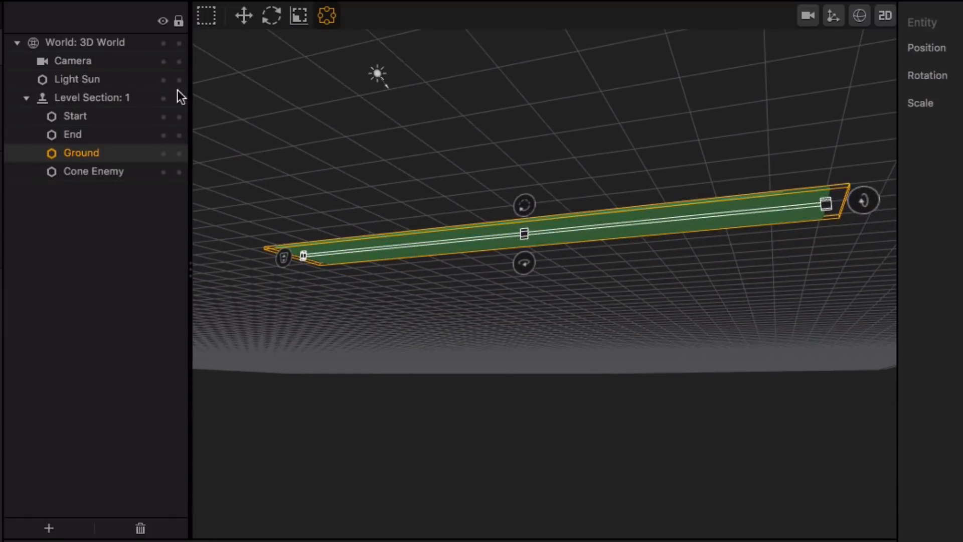
left_click(77, 78)
left_click(244, 15)
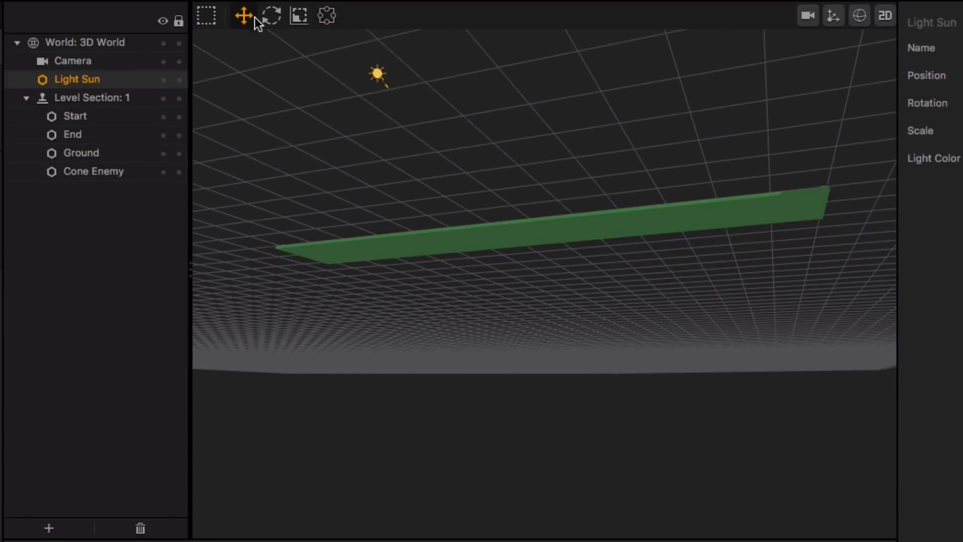
middle_click_drag(379, 142, 386, 167)
scroll(385, 167, "down", 4)
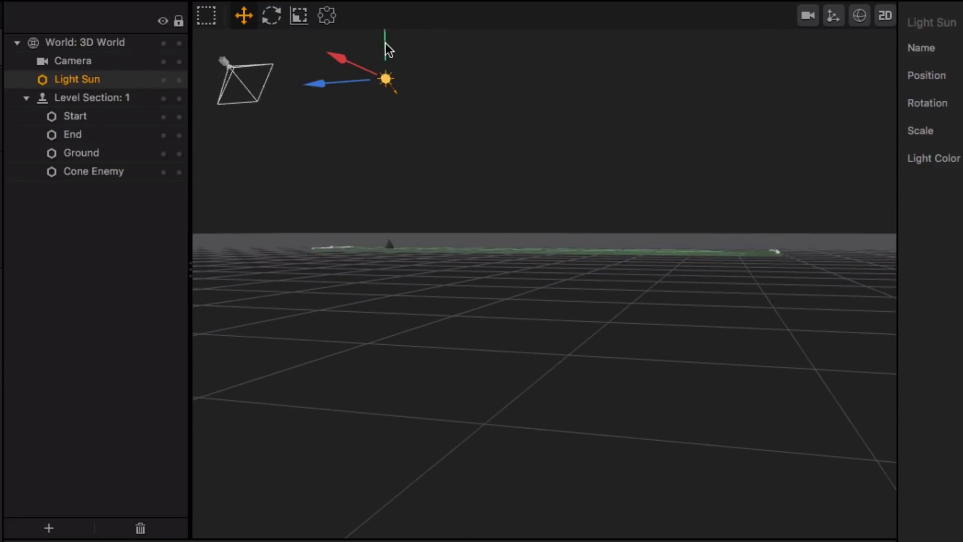
left_click_drag(384, 44, 387, 30)
middle_click_drag(536, 224, 568, 353)
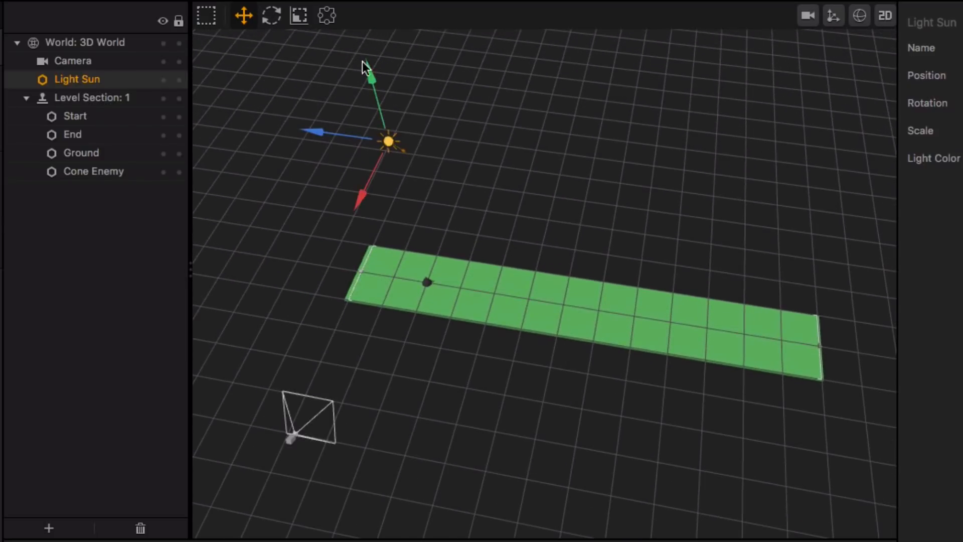
Step: Rotate the Light Sun slightly to change the angle at which its light falls on the level section
left_click(275, 17)
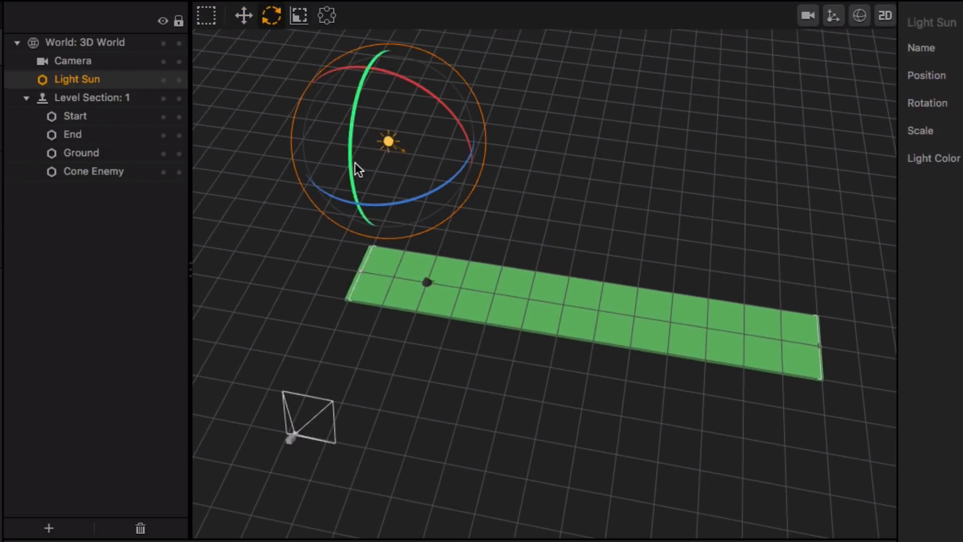
left_click_drag(348, 124, 349, 146)
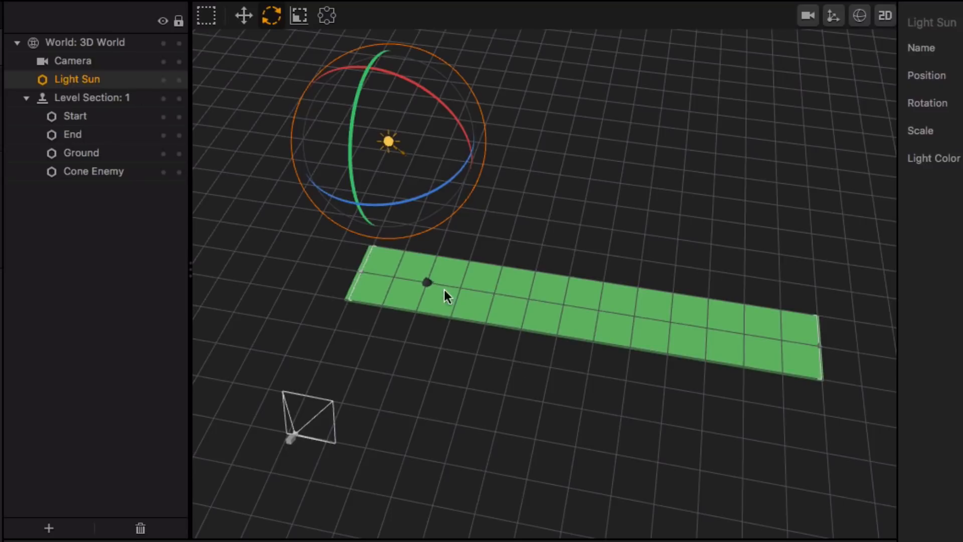
Step: Select the Cone Enemy in Level Section 1 for moving
left_click(244, 16)
left_click(95, 171)
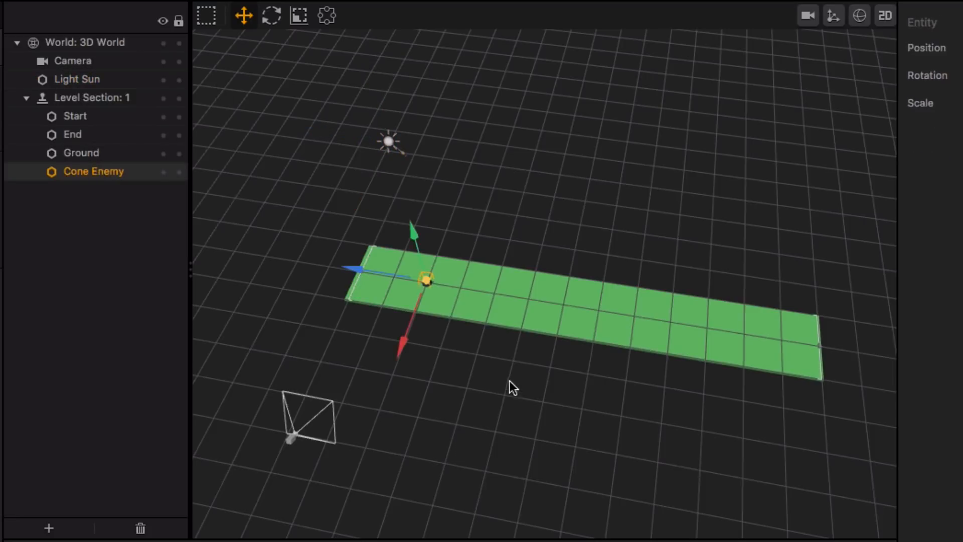
scroll(483, 312, "up", 5)
middle_click_drag(478, 311, 544, 282)
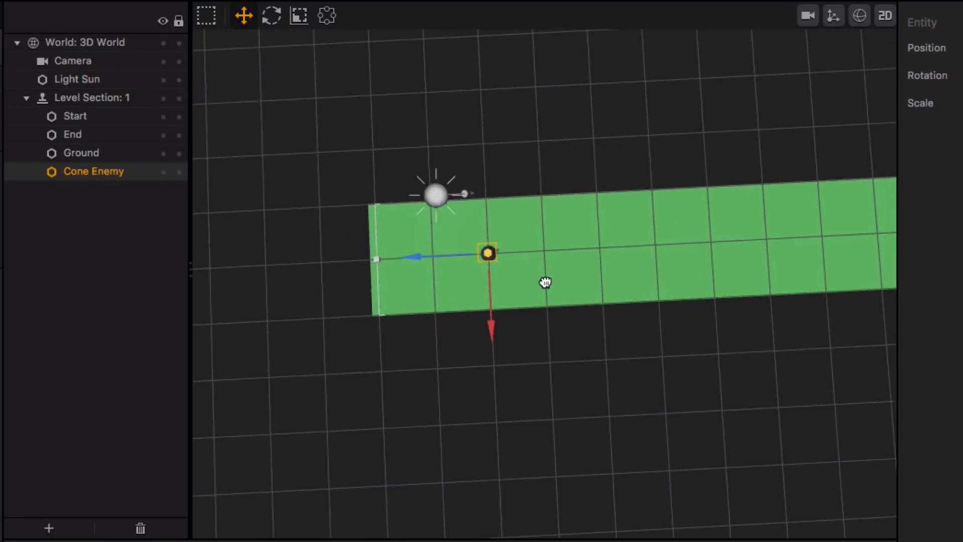
key("ctrl+d")
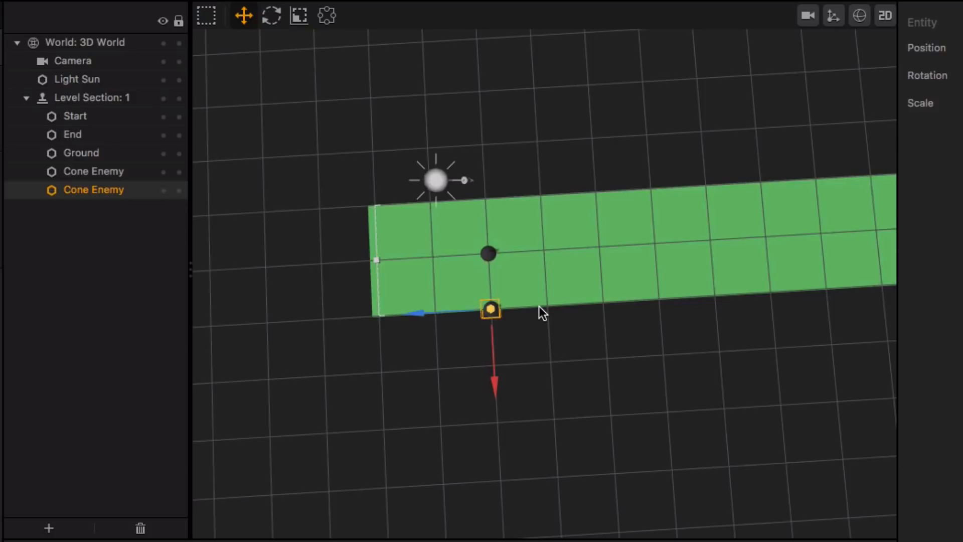
key("Delete")
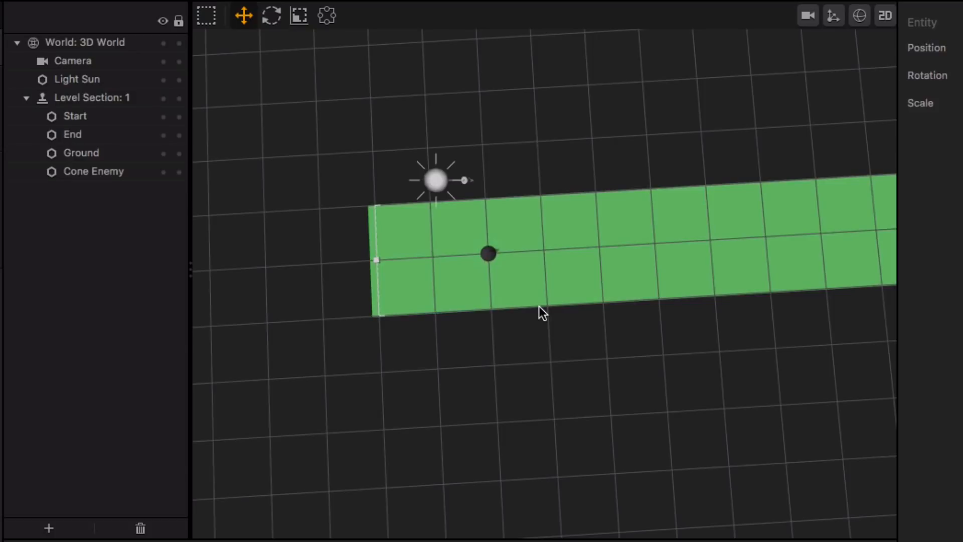
left_click(490, 249)
key("ctrl+d")
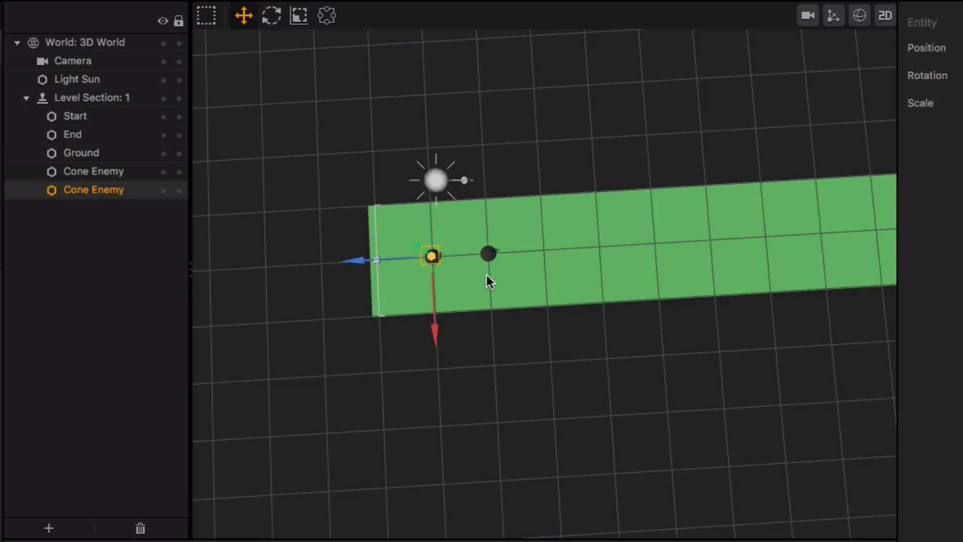
key("ctrl+d")
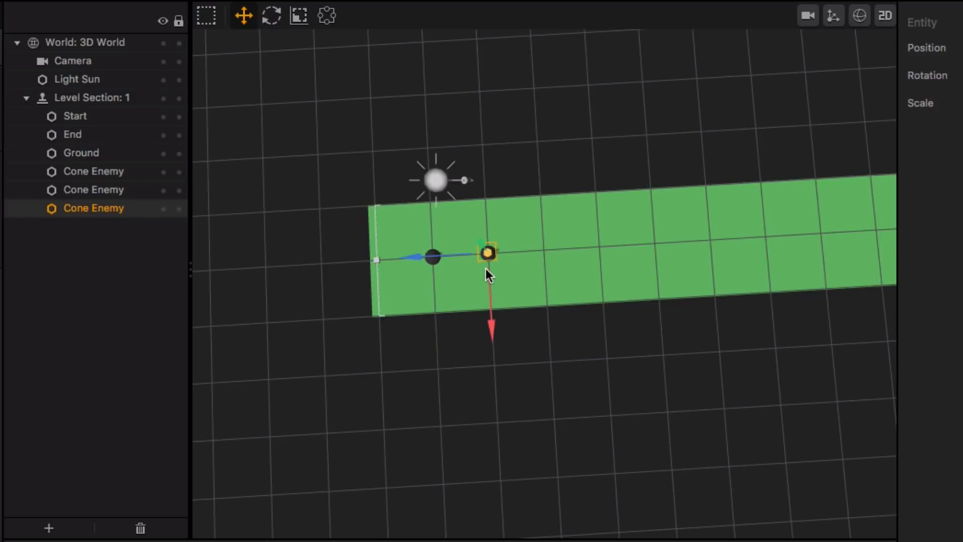
key("ctrl+z")
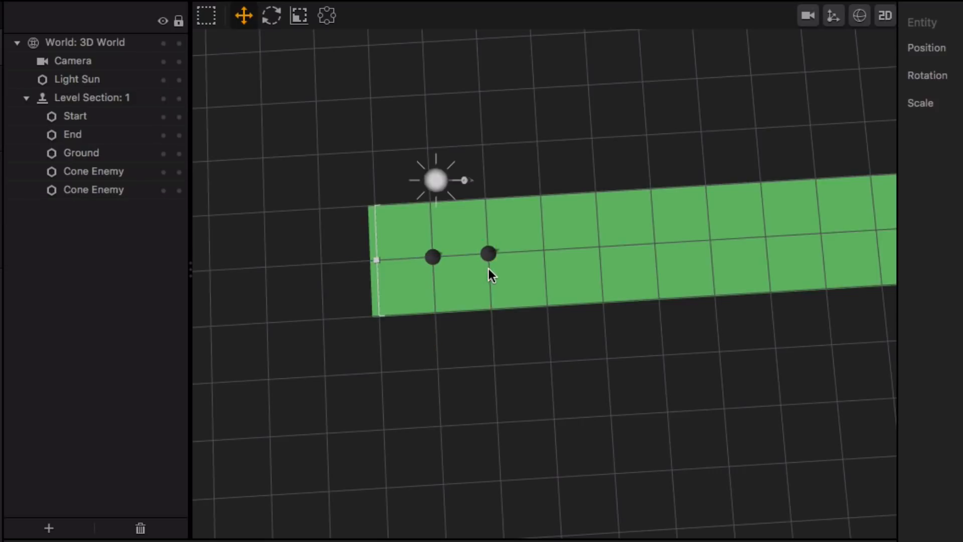
key("ctrl+z")
Step: Duplicate the Cone Enemy twice along the ground's centre line toward the End marker, spacing the copies one grid cell apart
left_click(487, 254)
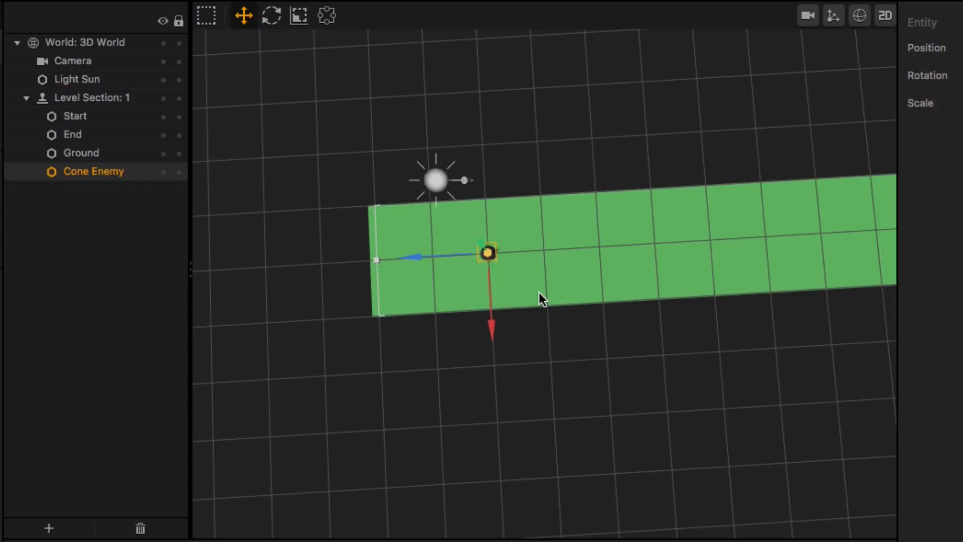
key("ctrl+d")
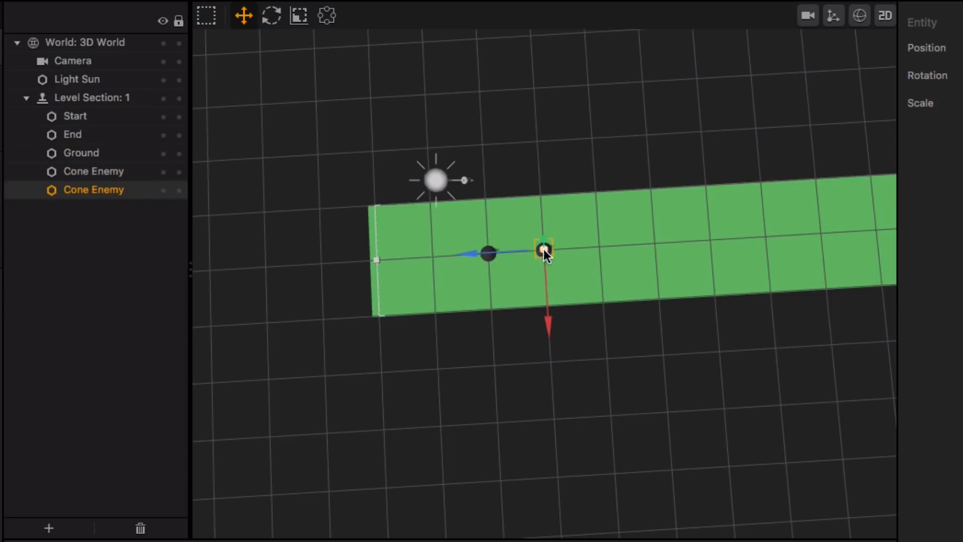
key("ctrl+d")
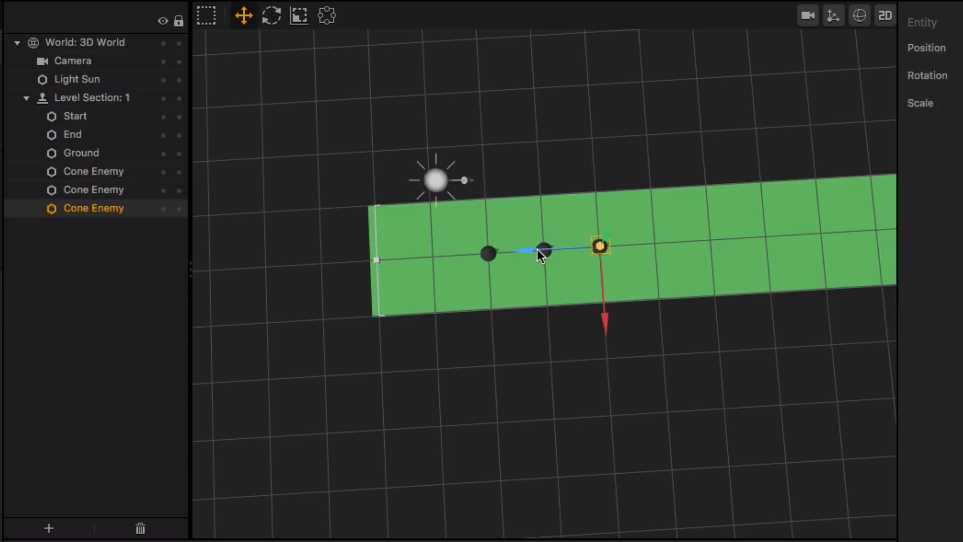
Step: Move the two Cone Enemy copies lengthwise toward the original so all three cones stand close together in a row
mouse_move(542, 277)
left_mouse_down()
mouse_move(564, 299)
mouse_move(556, 252)
mouse_move(544, 312)
mouse_move(549, 290)
left_mouse_up()
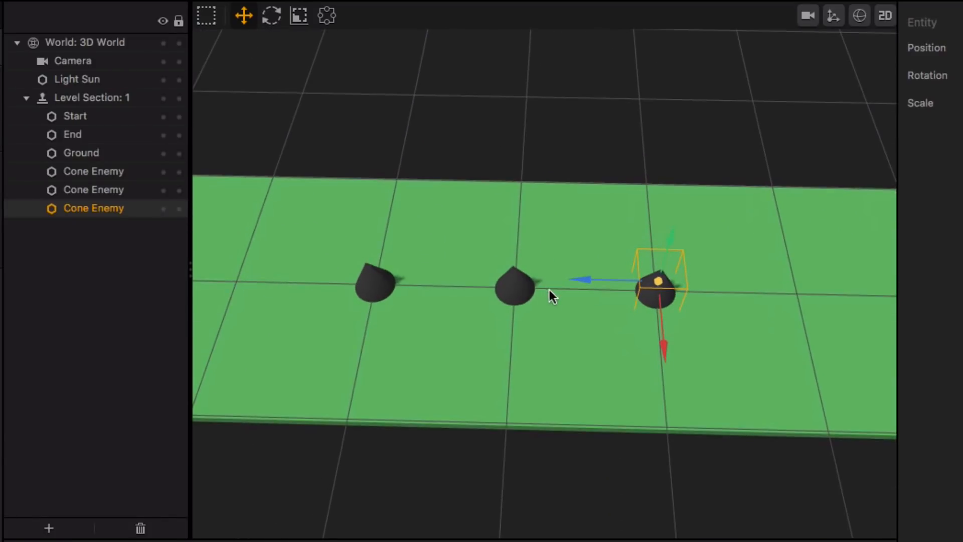
left_click(505, 294)
left_click_drag(459, 276, 376, 284)
left_click(670, 284)
left_click_drag(615, 278, 441, 278)
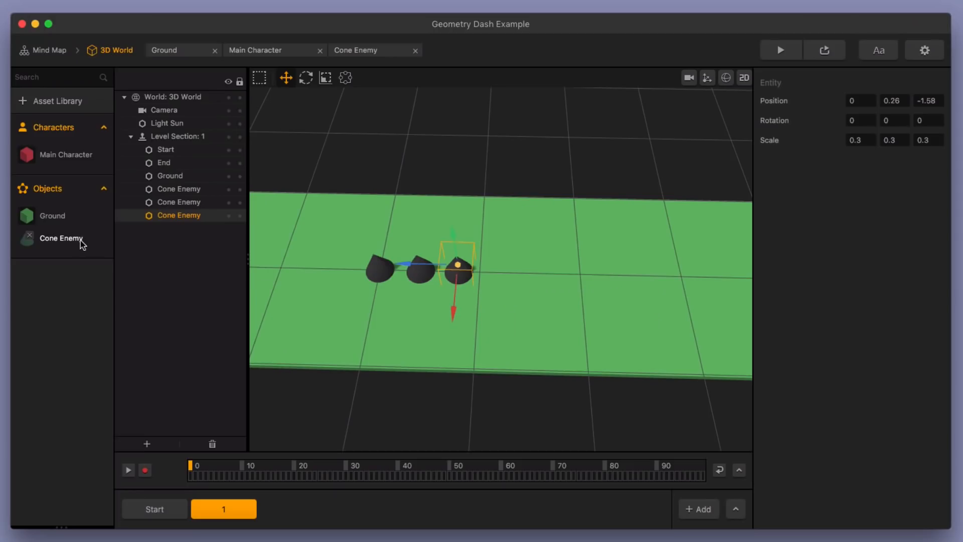
Step: Open the Cone Enemy's node graph and enable Physics on its Start node
left_click(76, 240)
double_click(76, 241)
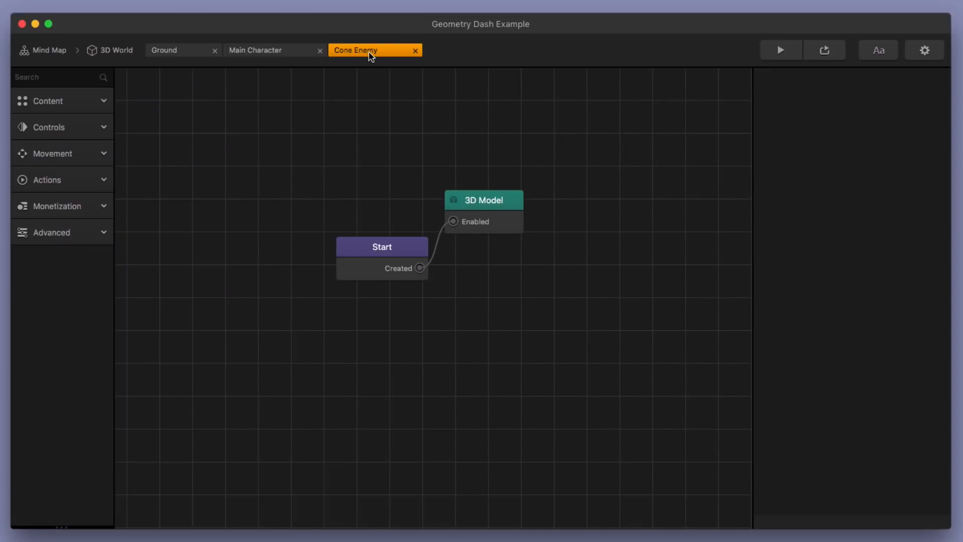
left_click(379, 246)
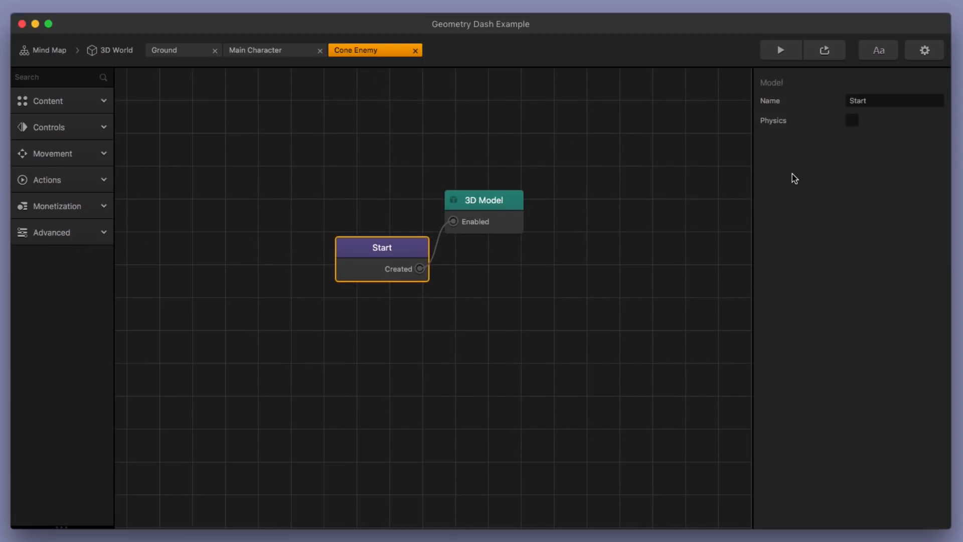
left_click_drag(388, 249, 362, 244)
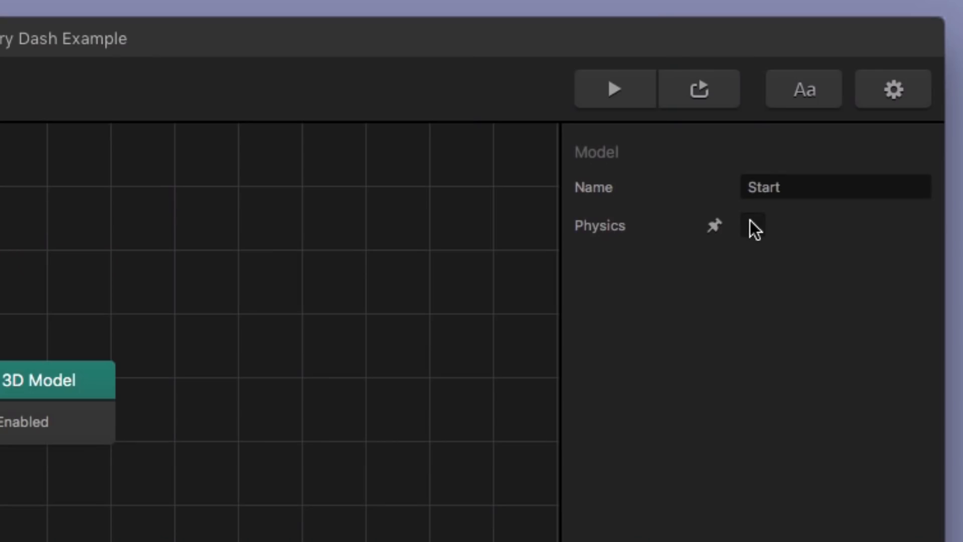
left_click(752, 226)
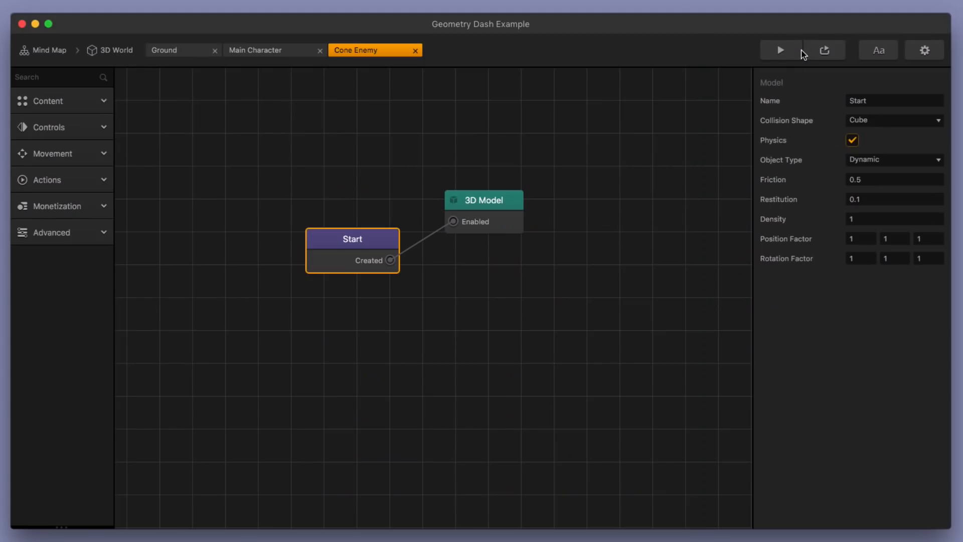
Step: Test the cones in the game preview and set the Cone Enemy Start node's Object Type to Static
left_click(783, 55)
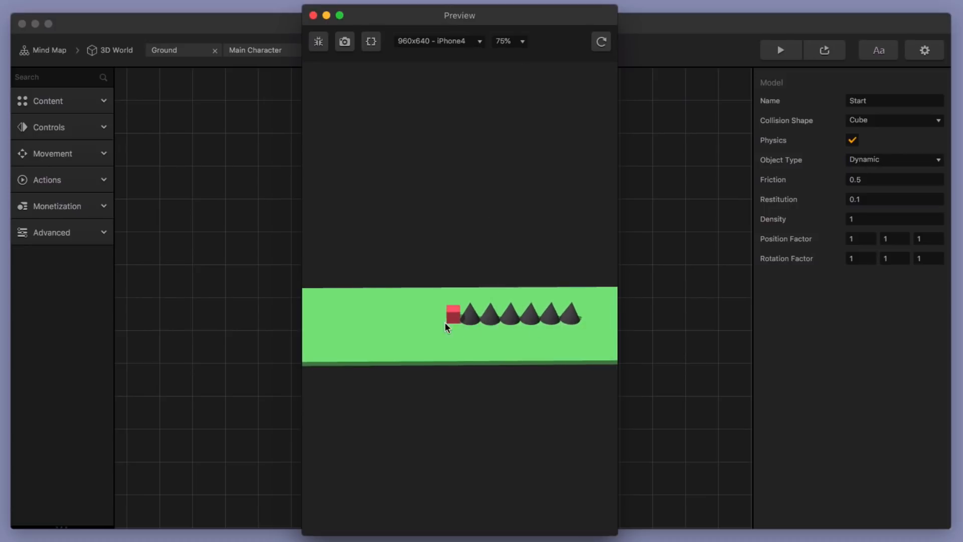
left_click(313, 16)
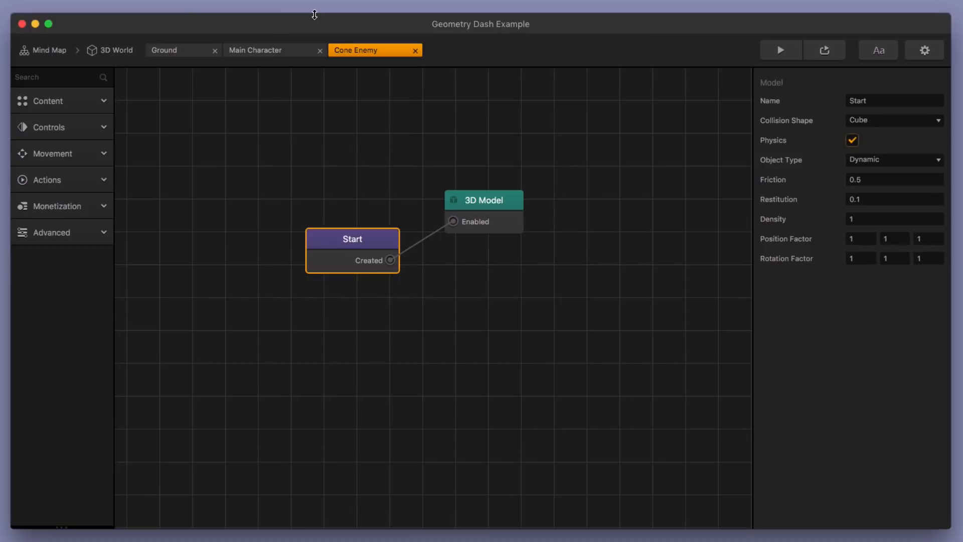
left_click(887, 160)
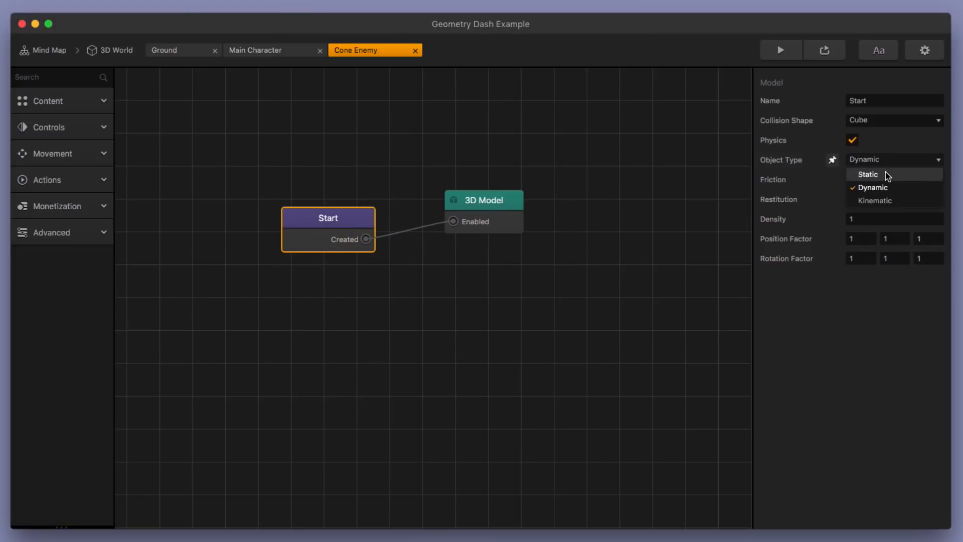
left_click(889, 177)
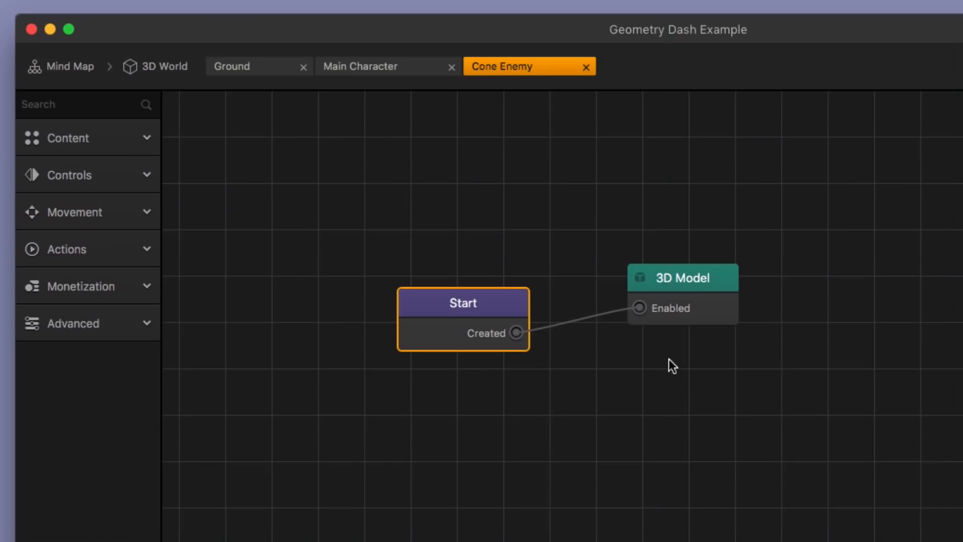
Step: Open the Main Character's node graph and hide the Jump node's script to show the whole graph
left_click(371, 67)
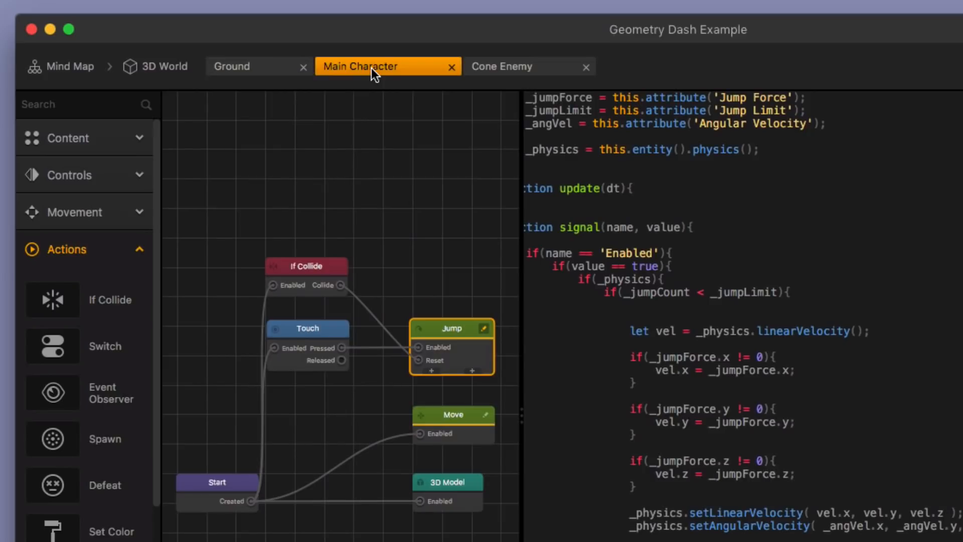
left_click_drag(520, 410, 960, 467)
scroll(642, 481, "up", 4)
left_click(637, 480)
scroll(703, 492, "down", 4)
left_click_drag(646, 491, 949, 447)
scroll(845, 491, "down", 2)
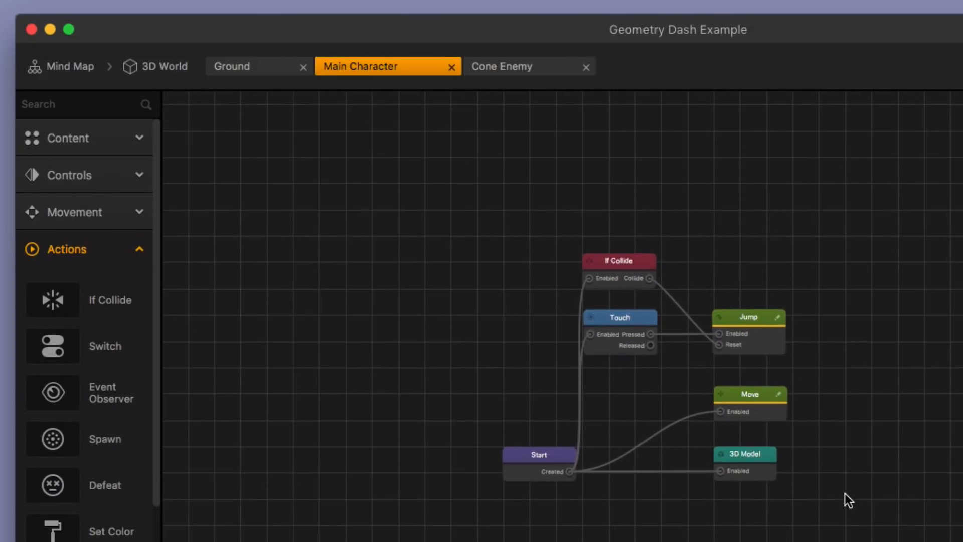
scroll(845, 496, "up", 2)
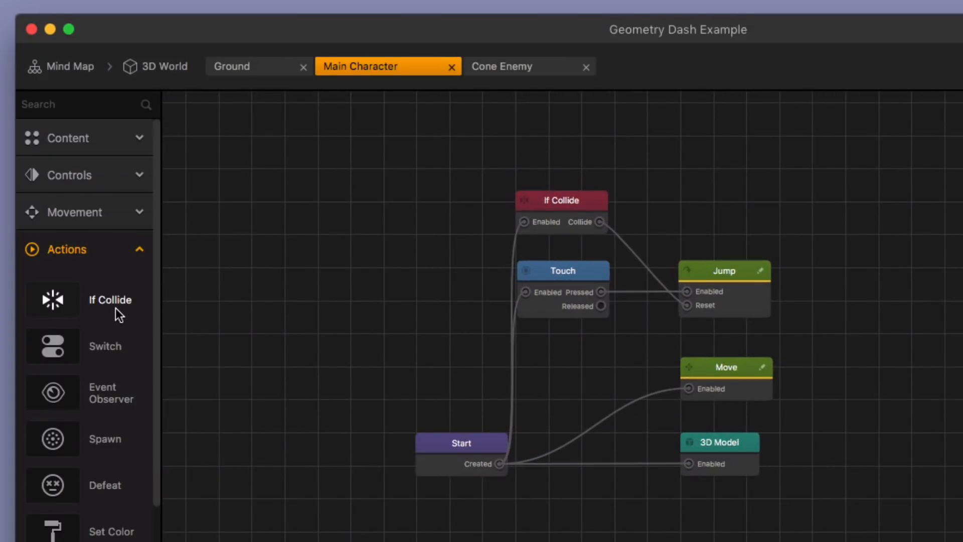
Step: Add a second If Collide node below Start, connected to its Created output, with Affected Asset set to Enemy
left_click_drag(119, 311, 354, 332)
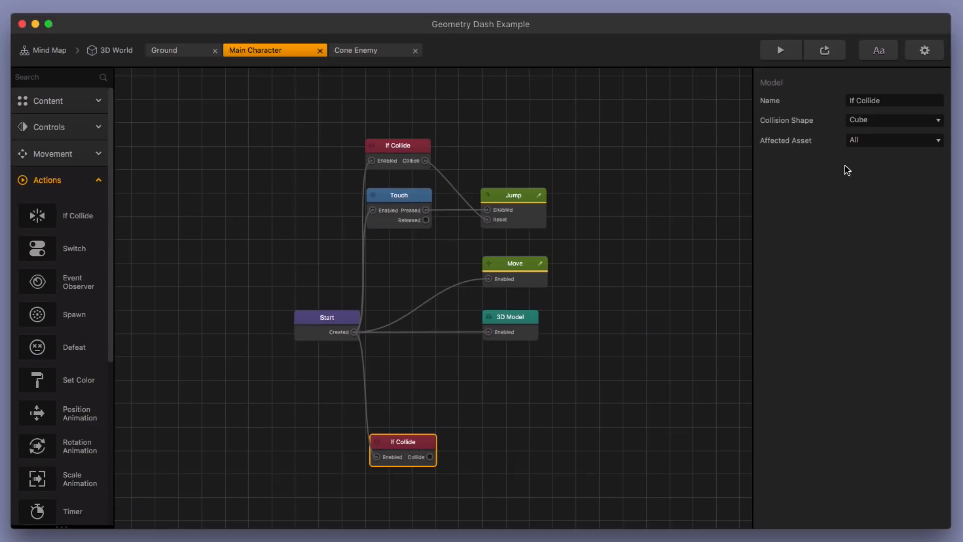
left_click(898, 141)
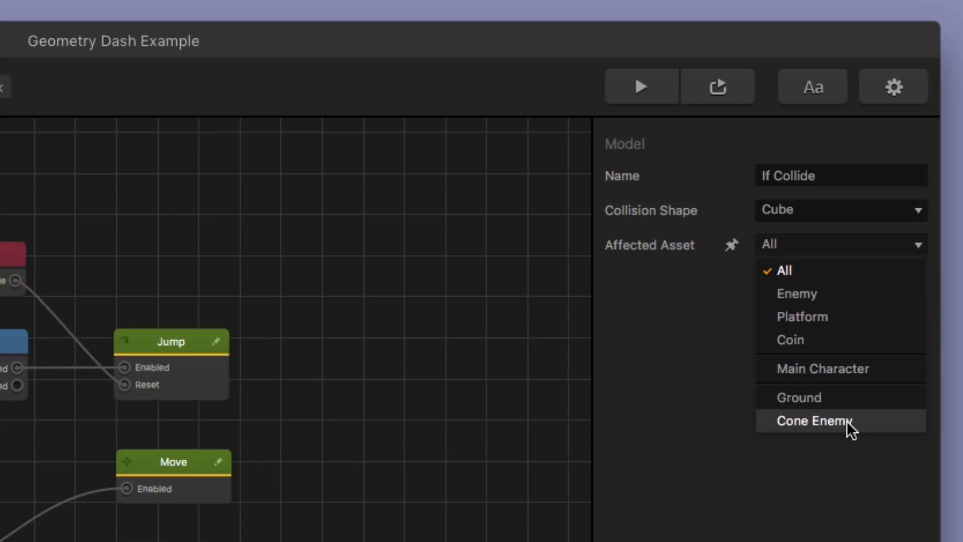
left_click(829, 294)
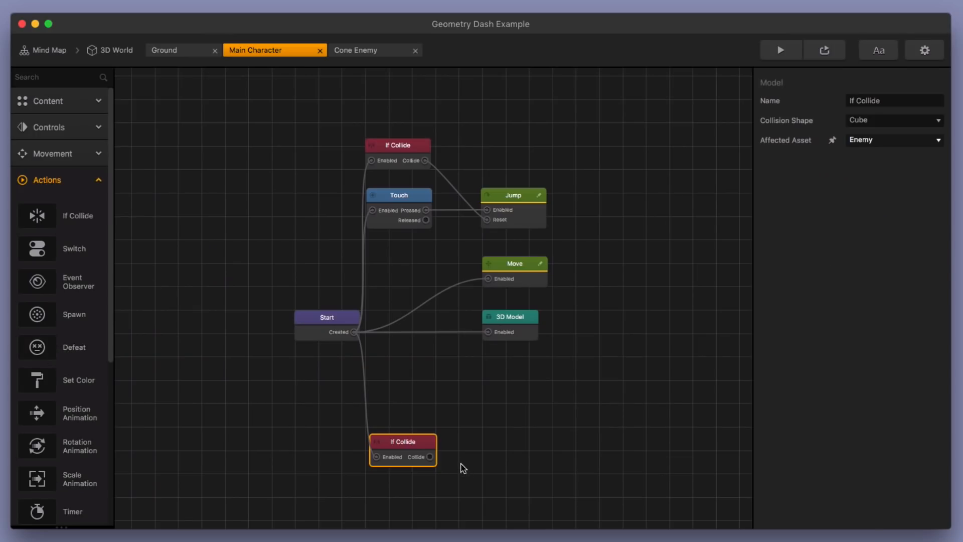
left_click_drag(413, 444, 412, 395)
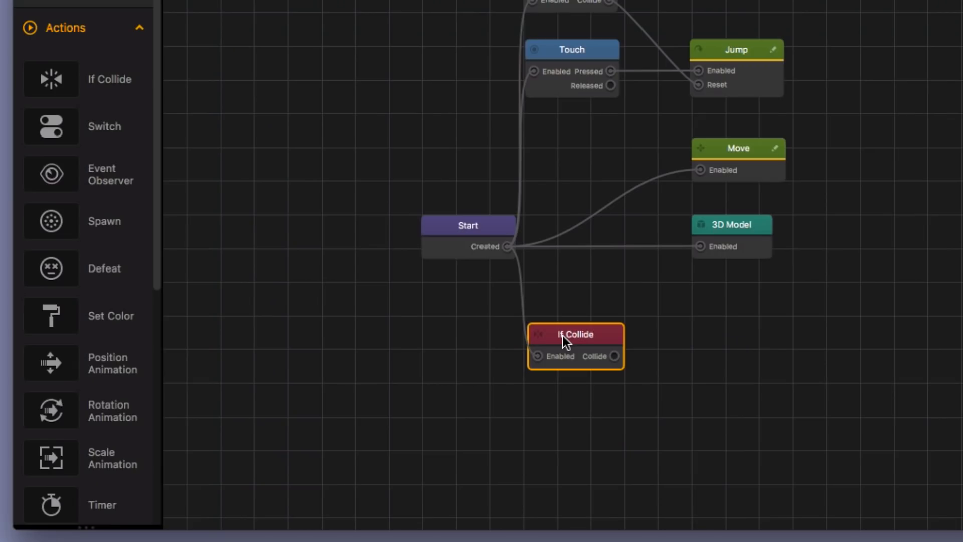
Step: Add a Defeat node fed by the new If Collide's Collide output and place an unconnected Event node beyond it
left_click_drag(788, 321, 727, 325)
left_click_drag(615, 356, 739, 341)
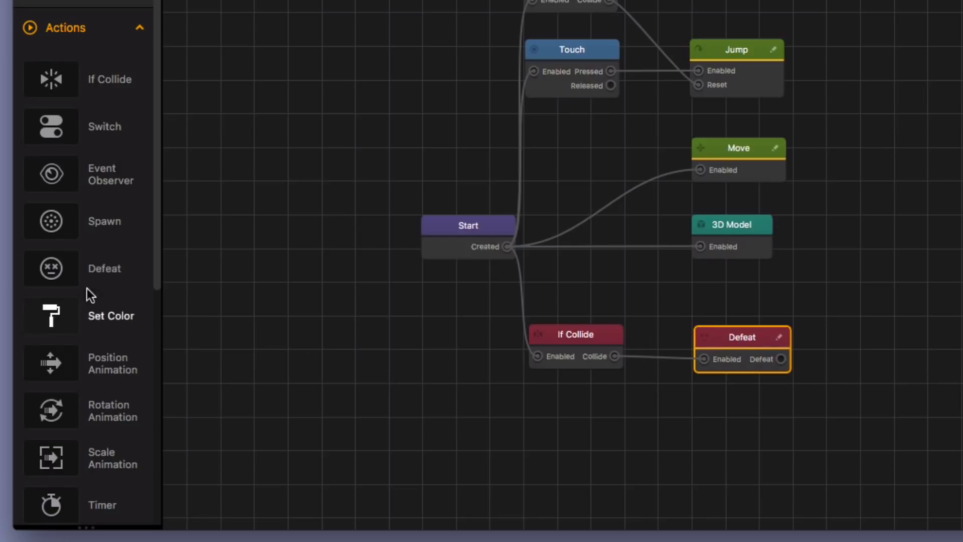
left_click_drag(111, 182, 777, 367)
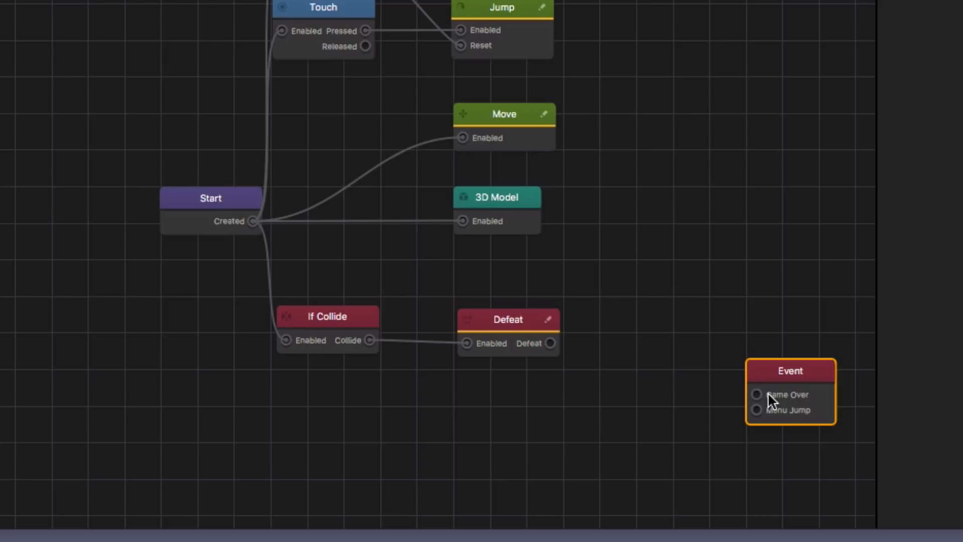
key("ctrl+s")
Step: Return to the 3D World and show the Cone Enemy asset's properties
scroll(556, 381, "up", 2)
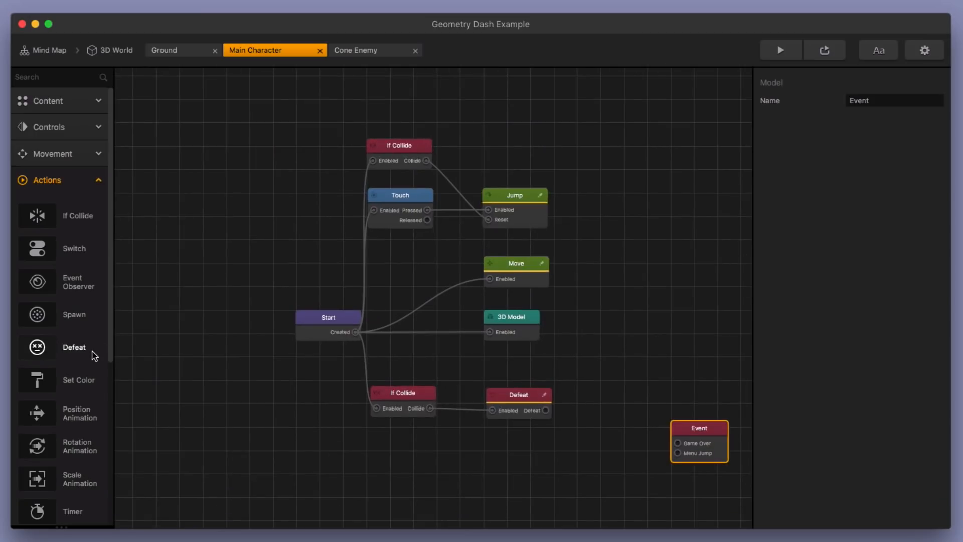
scroll(92, 355, "down", 3)
scroll(87, 359, "down", 5)
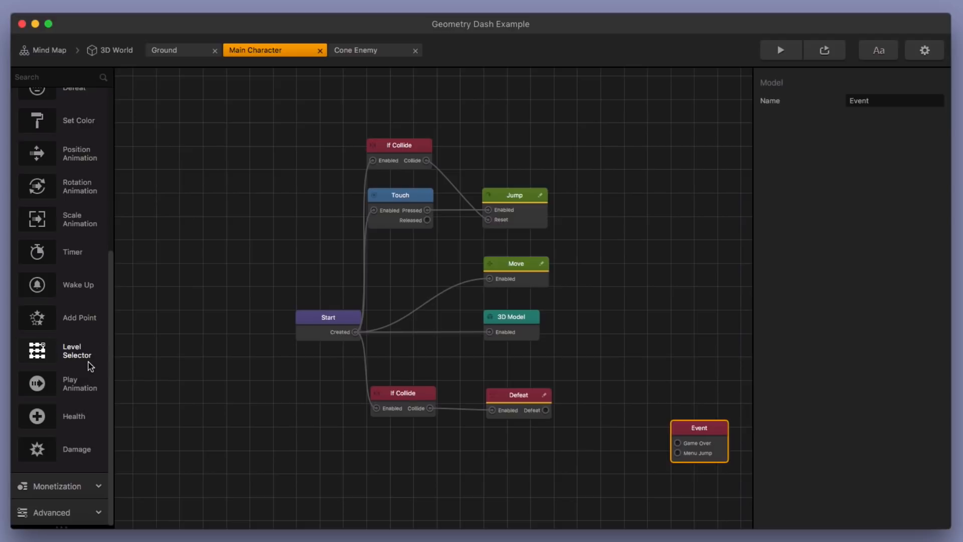
scroll(89, 362, "up", 5)
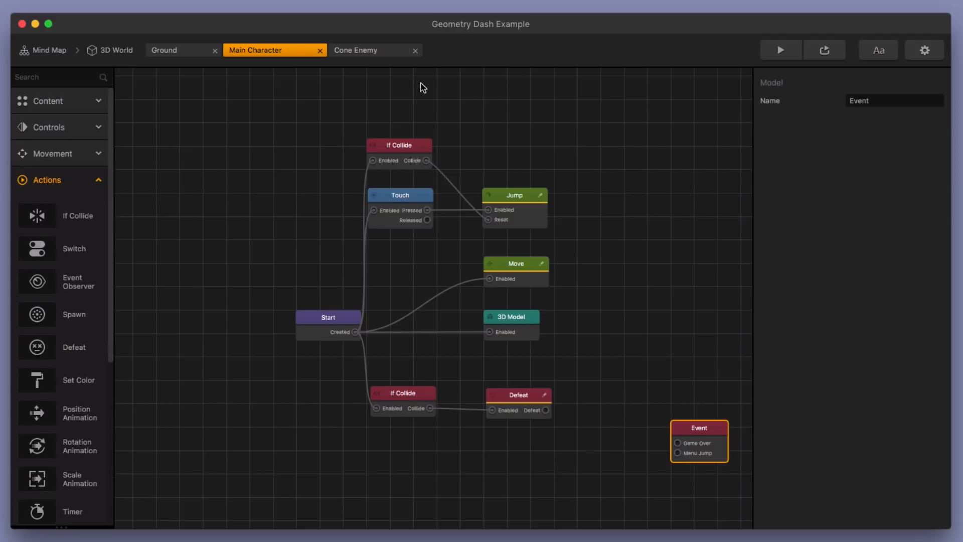
left_click(116, 50)
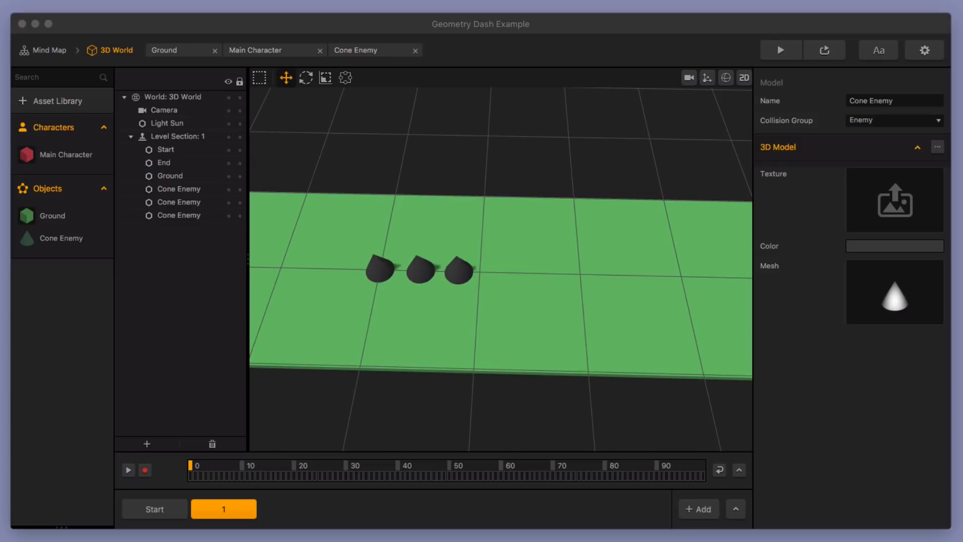
Step: Import the Character asset into the project, open its node graph and show its Explosion node's properties
left_click_drag(953, 296, 542, 305)
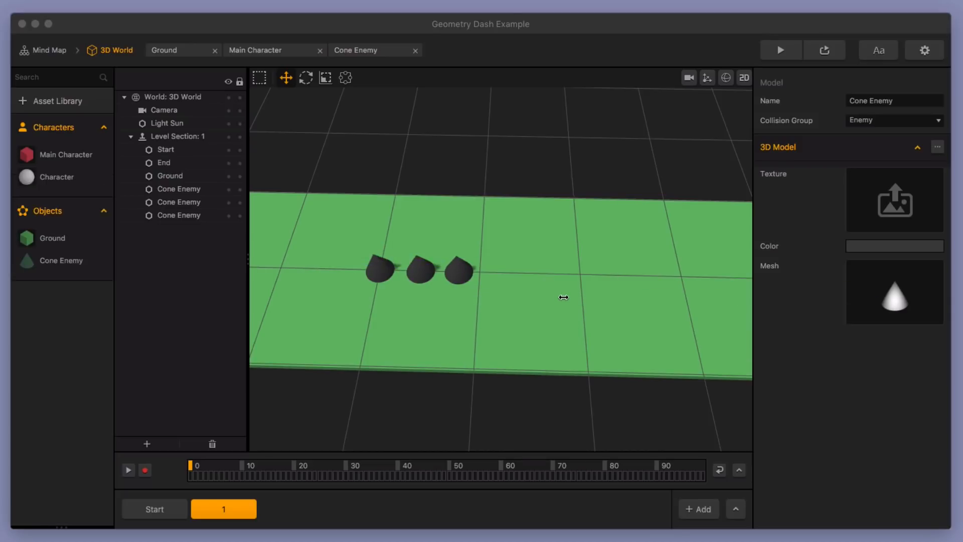
double_click(57, 176)
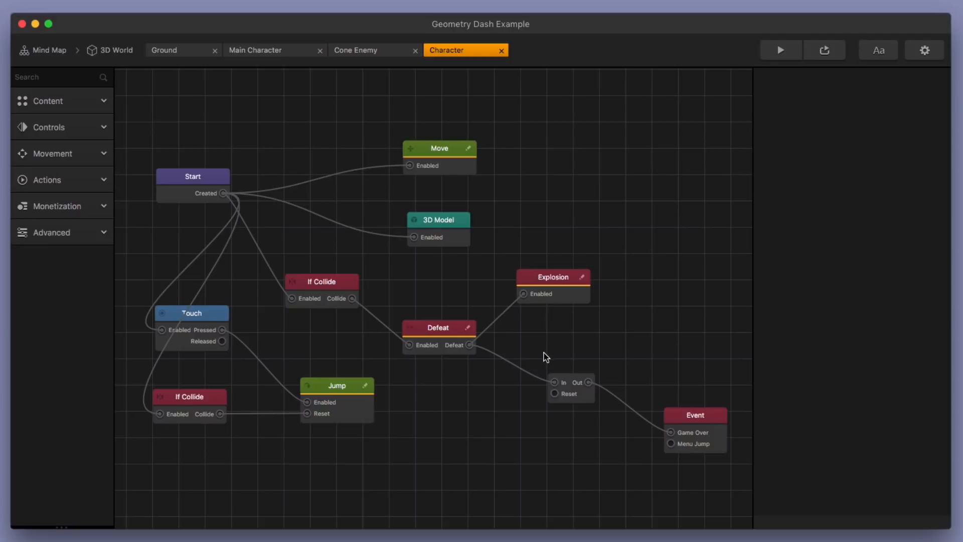
left_click(557, 288)
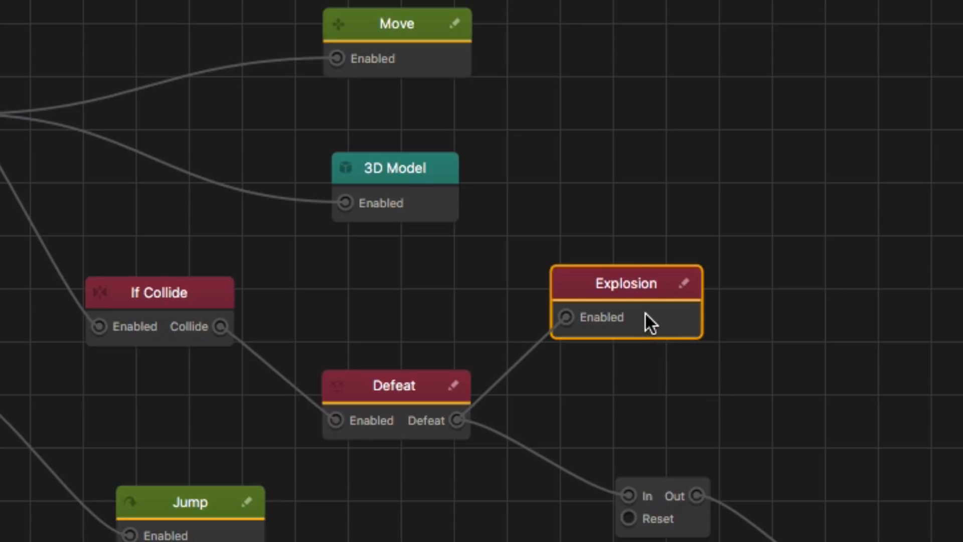
left_click_drag(637, 286, 702, 288)
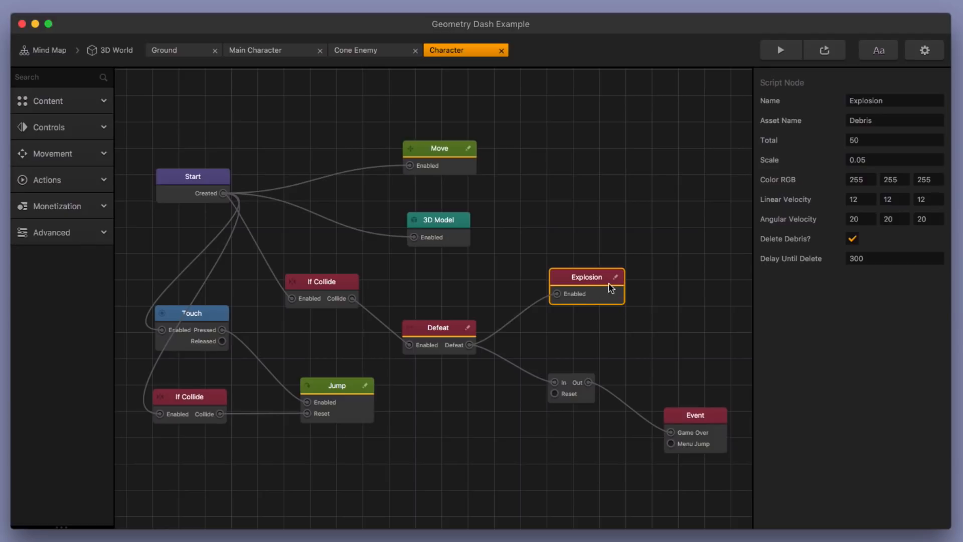
Step: Examine the Explosion node's script, including its debris deletion code, and hide the code again
left_click(615, 277)
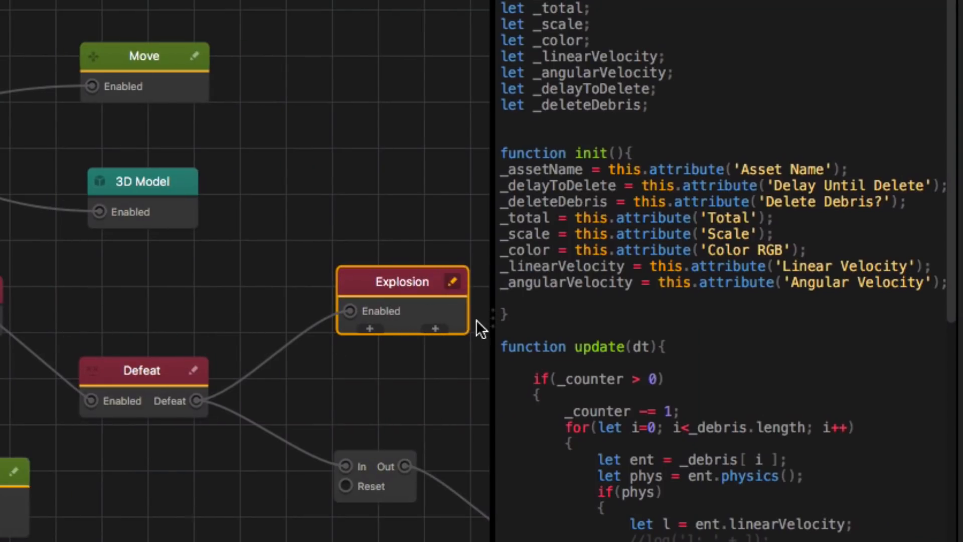
scroll(461, 351, "down", 15)
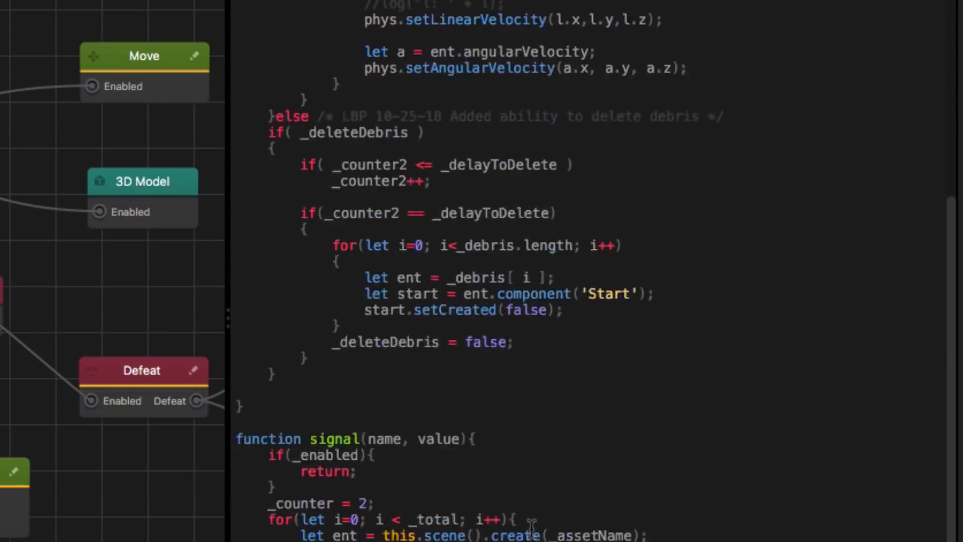
scroll(400, 527, "up", 15)
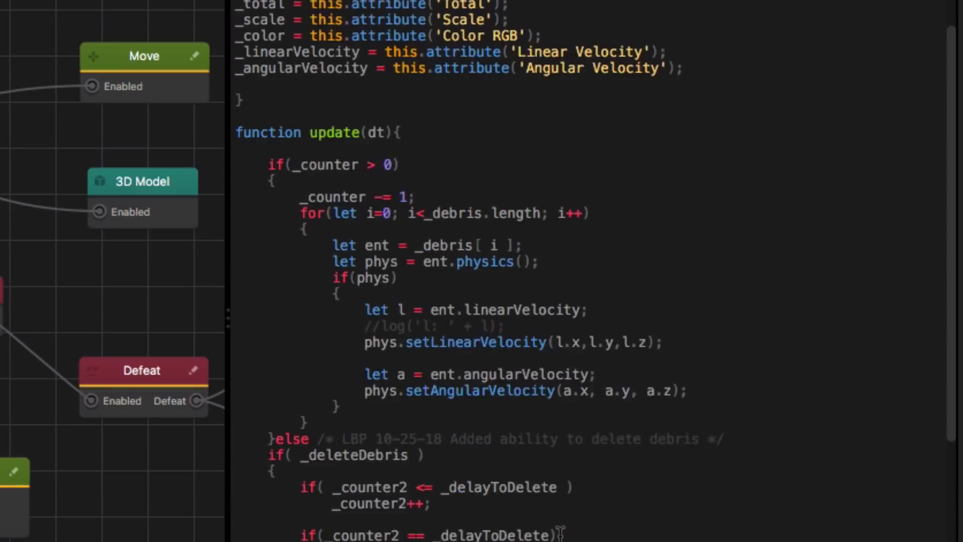
left_click_drag(224, 316, 737, 329)
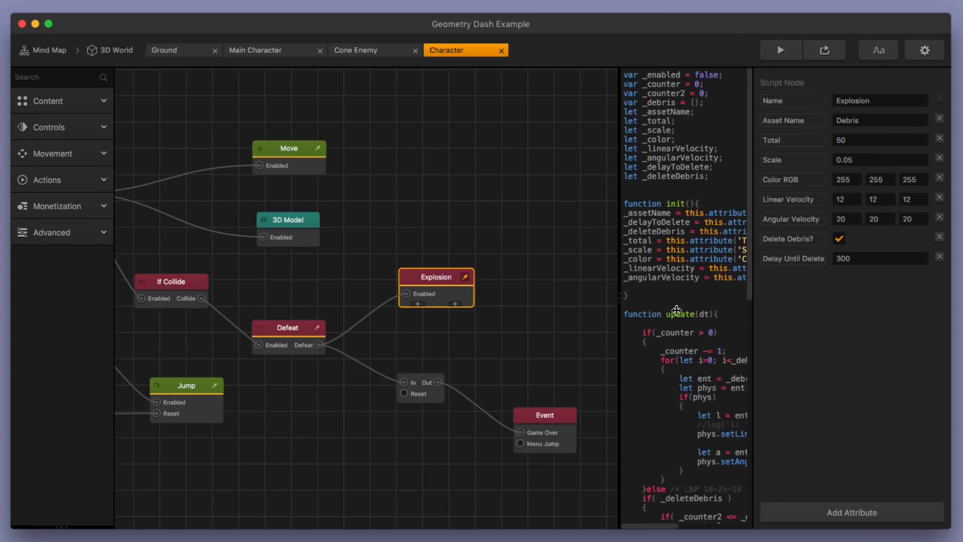
left_click_drag(676, 311, 692, 317)
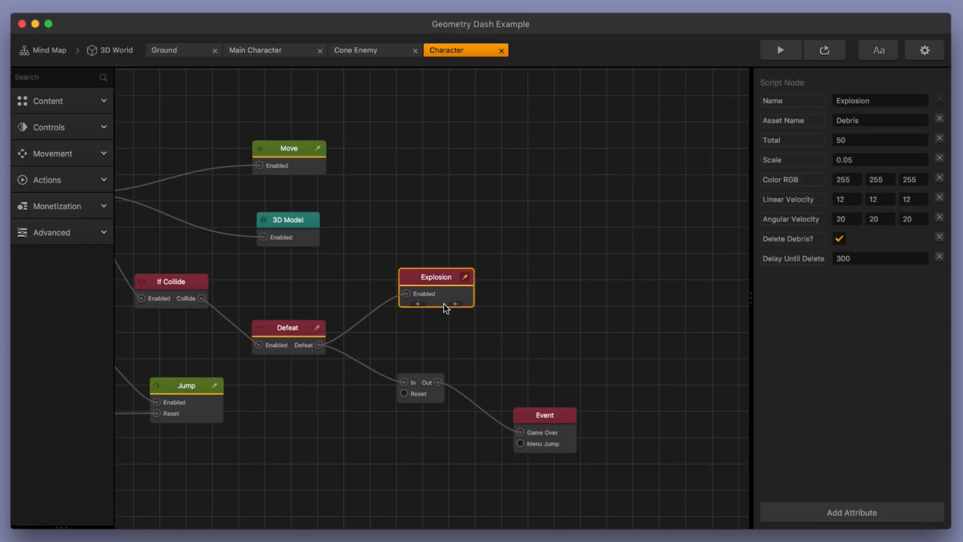
scroll(452, 317, "down", 5)
scroll(452, 317, "up", 5)
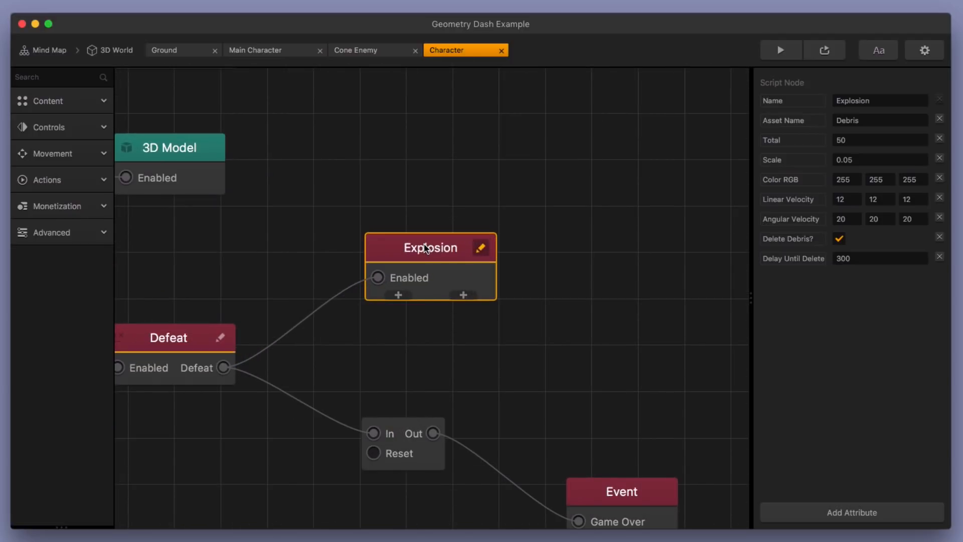
Step: Copy the Explosion node into the Main Character's graph, place it beyond Defeat and connect Defeat's Defeat output to its Enabled input
left_click(396, 54)
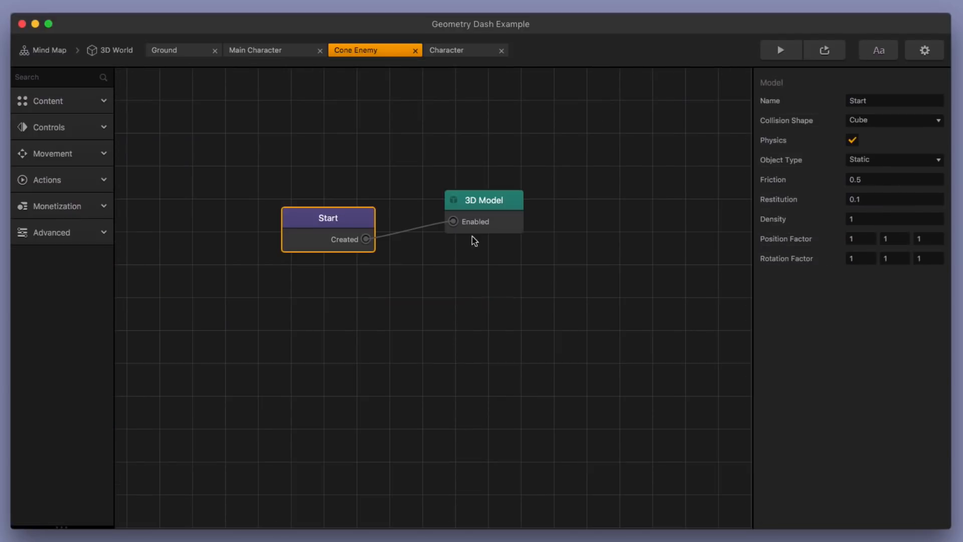
left_click(271, 52)
key("super+v")
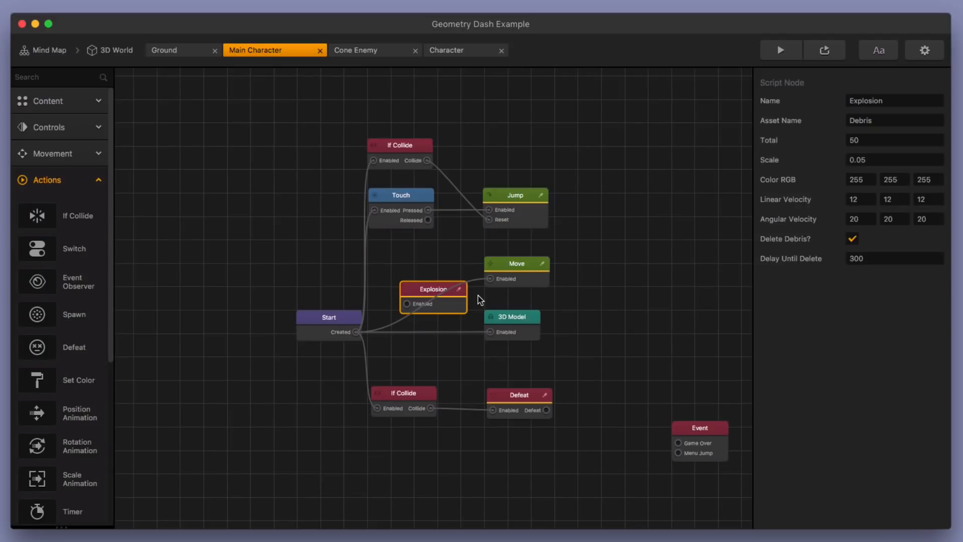
left_click_drag(426, 299, 600, 360)
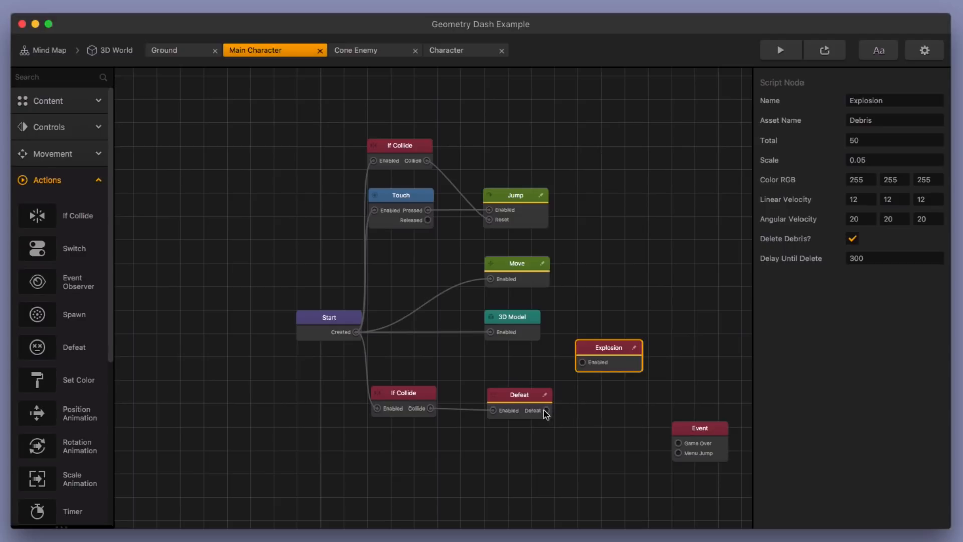
left_click_drag(547, 410, 582, 362)
left_click(606, 359)
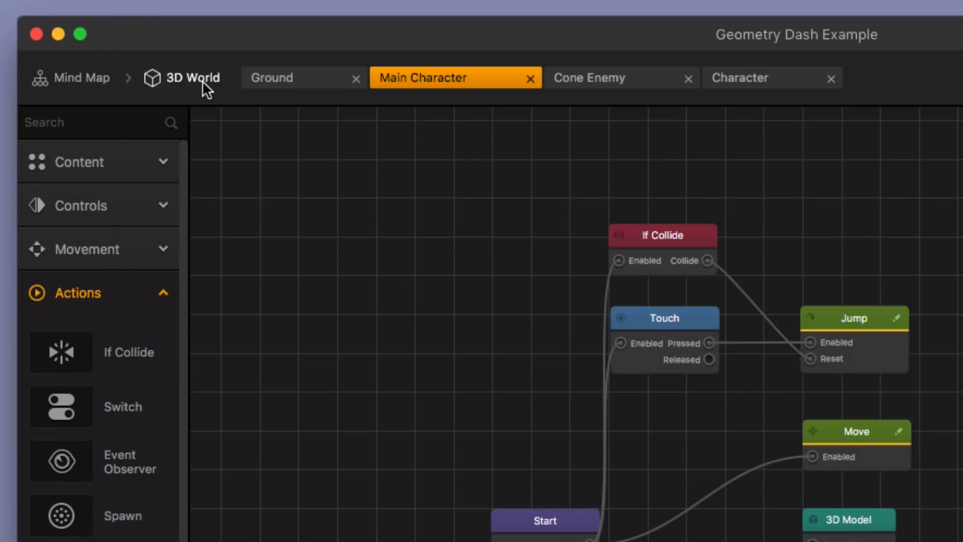
Step: Add a Cube shape from the Asset Library to the 3D World's objects and rename it Debris
left_click(123, 52)
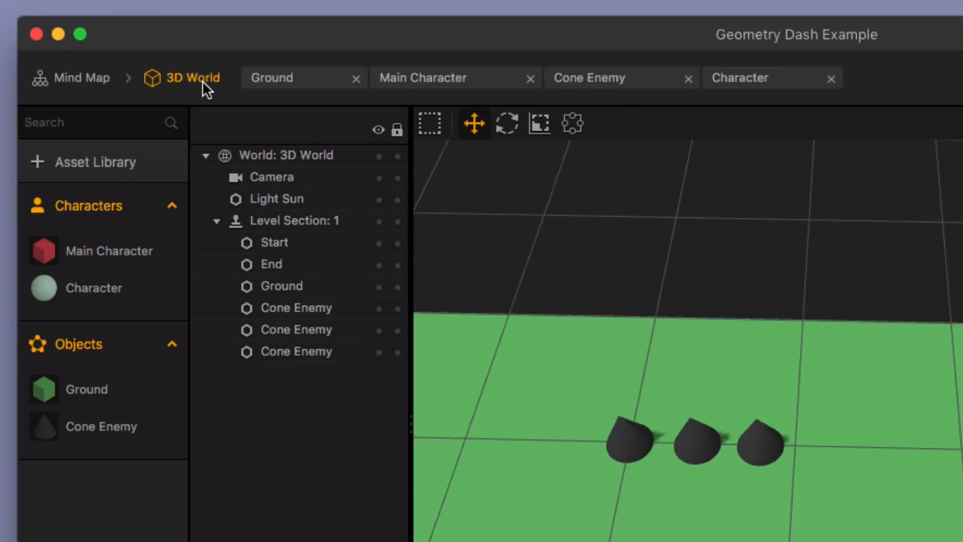
left_click(113, 161)
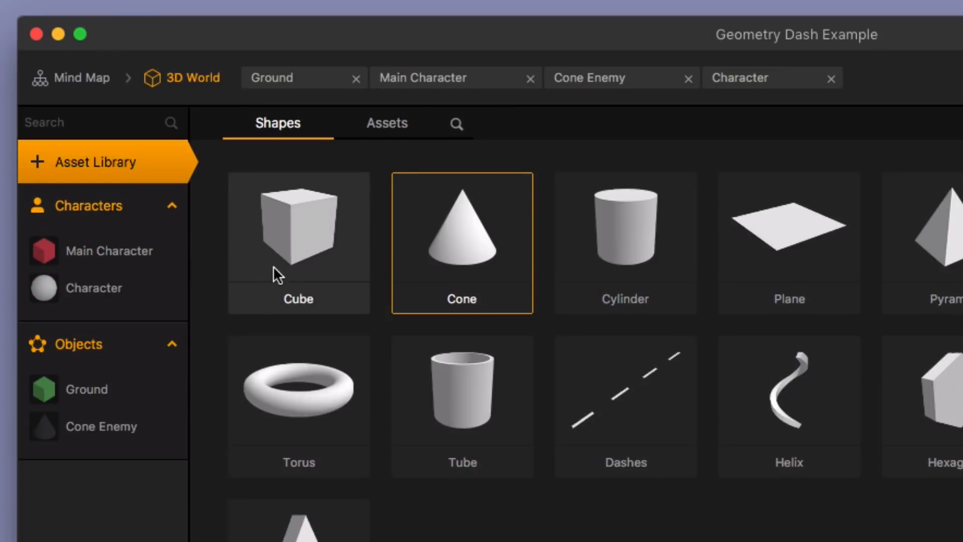
double_click(312, 257)
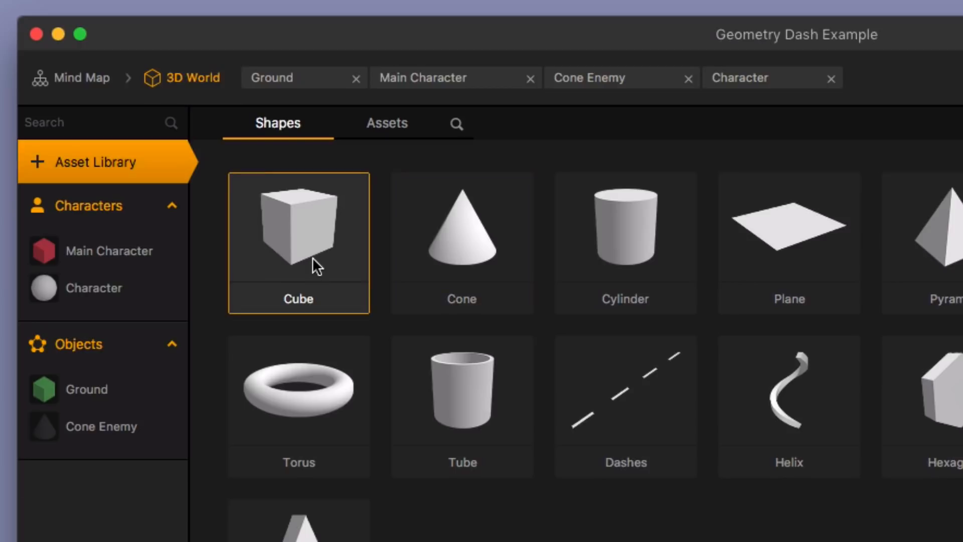
left_click(150, 170)
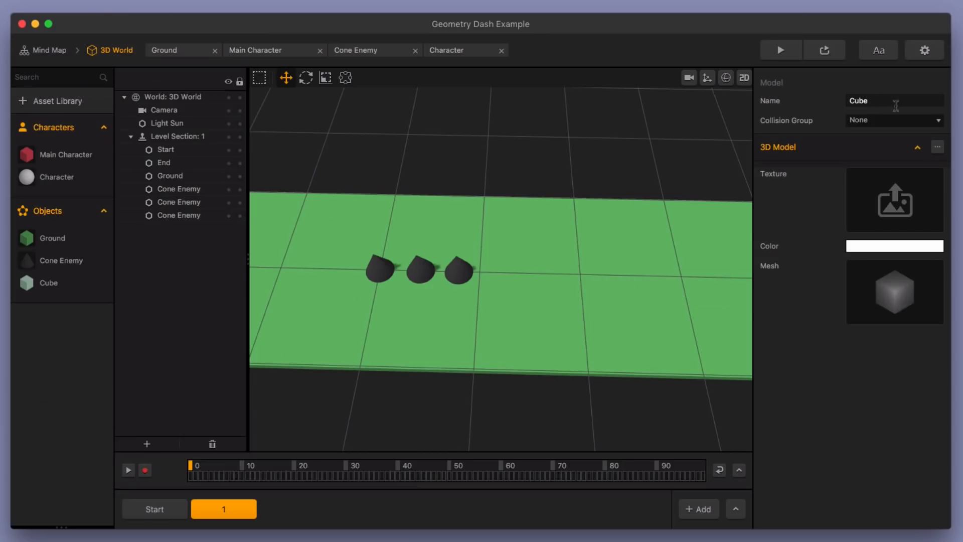
double_click(896, 106)
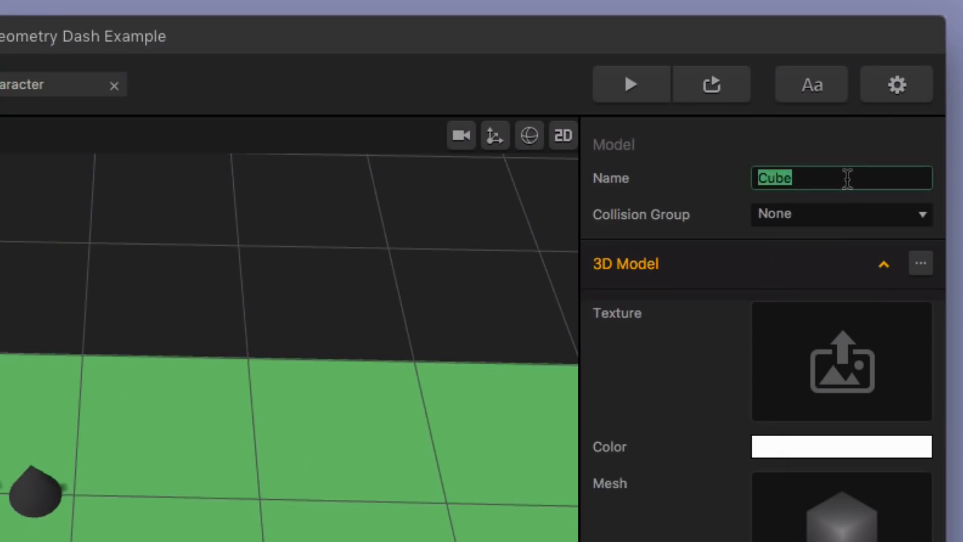
type("Debris")
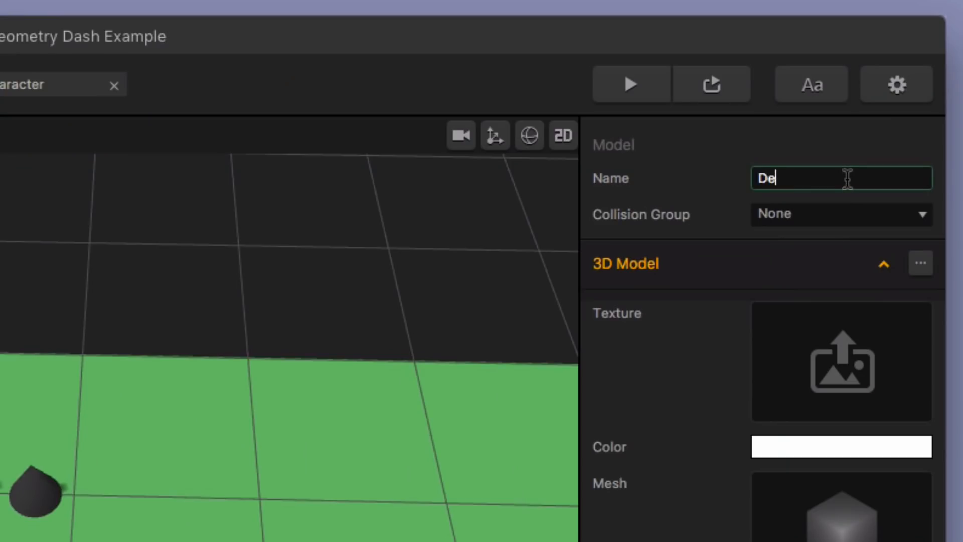
key("Return")
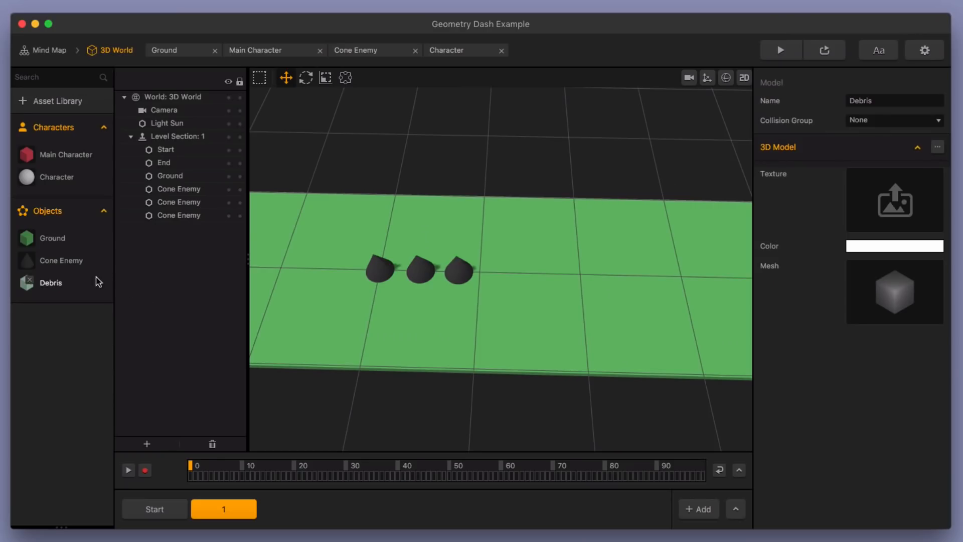
Step: Open the Debris object's node graph and enable Physics on its Start node
double_click(64, 281)
left_click(379, 330)
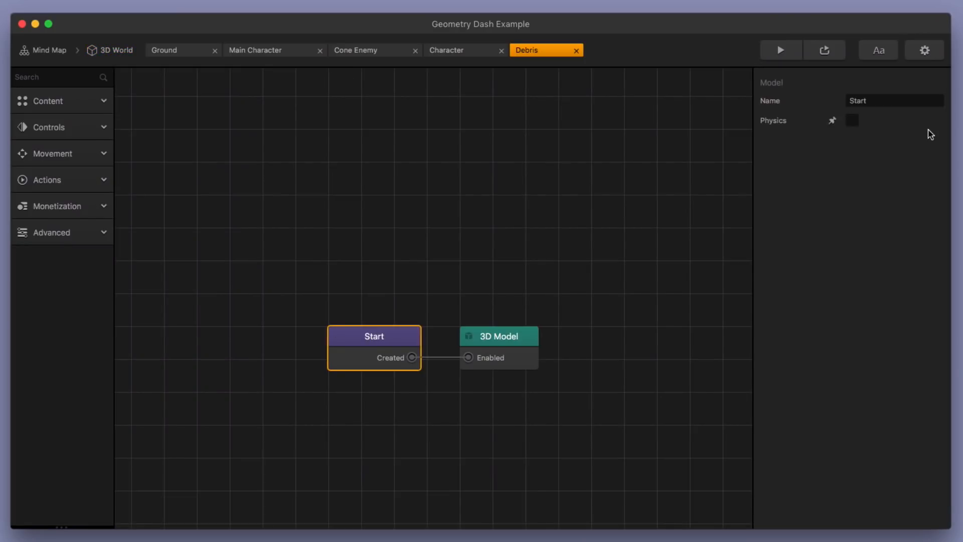
left_click(856, 122)
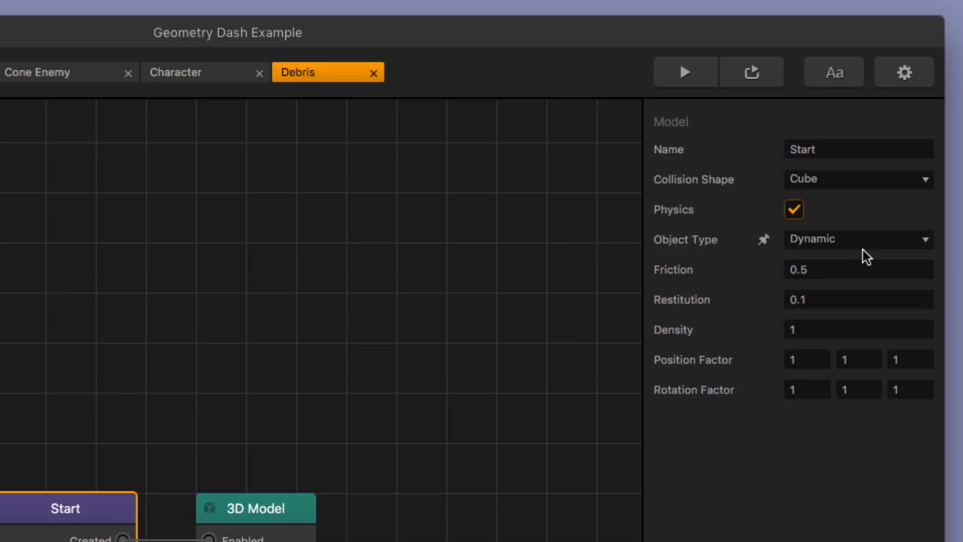
Step: Close the Character graph and delete the imported Character asset from the 3D World
left_click(260, 73)
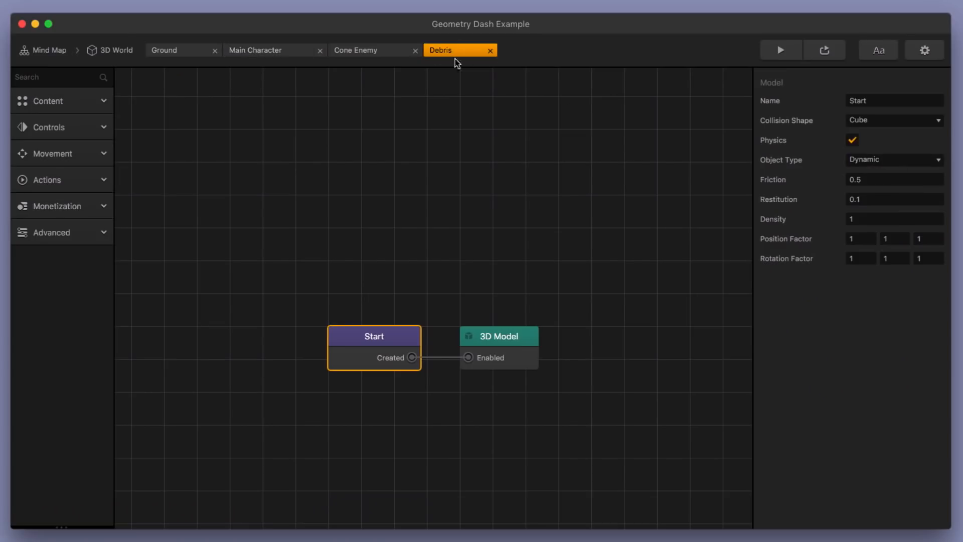
left_click(116, 51)
left_click(47, 177)
key("Delete")
left_click(524, 169)
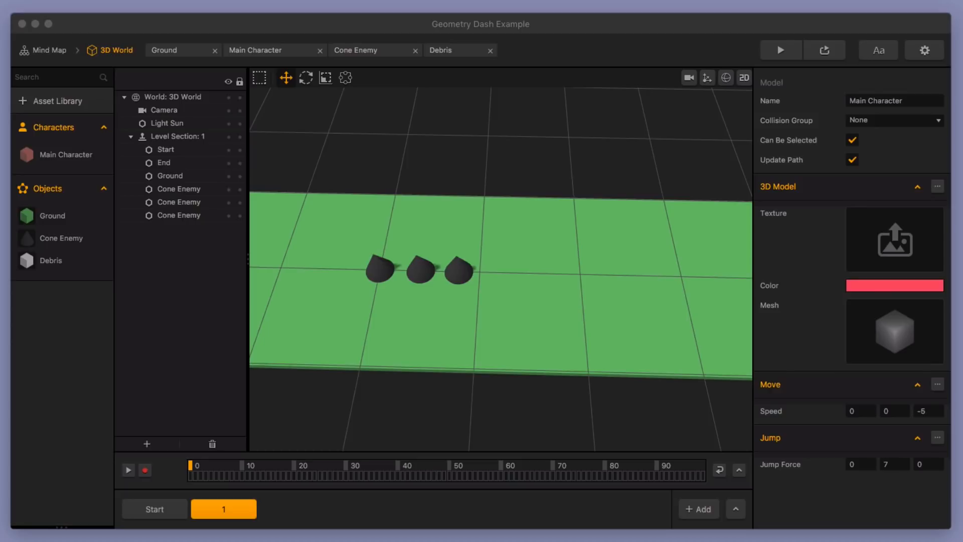
Step: Open the imported Main Charater asset's node graph and copy its Trail node
double_click(64, 177)
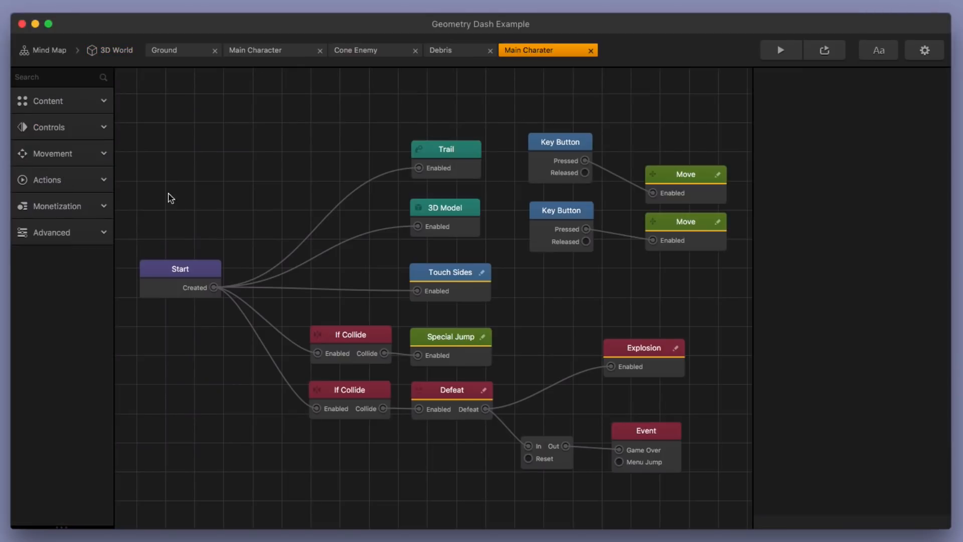
left_click(461, 167)
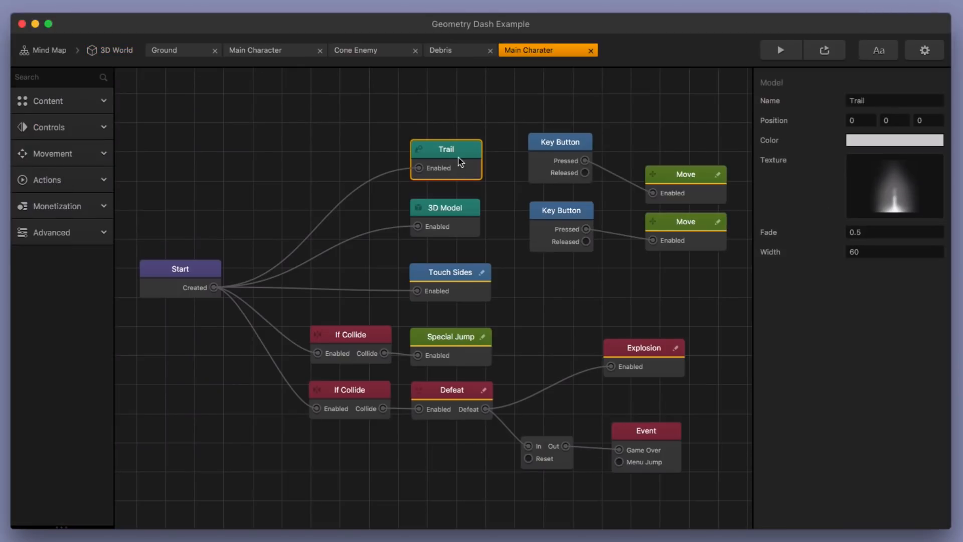
left_click_drag(453, 158, 448, 154)
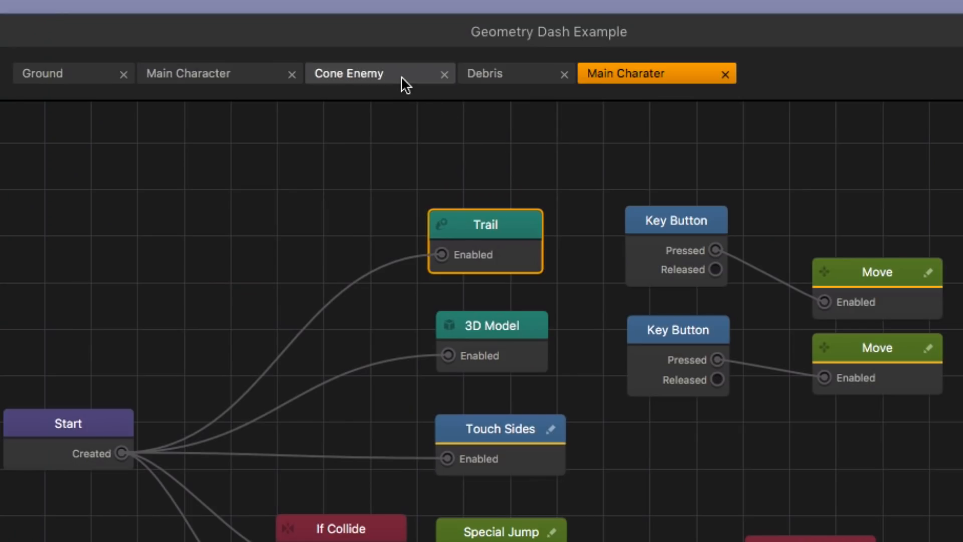
Step: Paste the Trail node above the upper If Collide in Main Character's graph and connect Start's Created output to its Enabled input
left_click(228, 75)
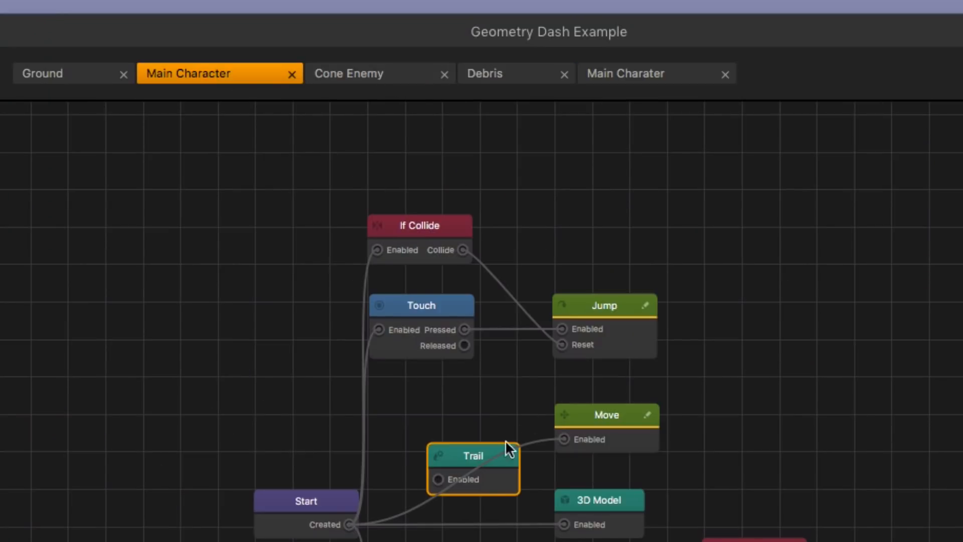
left_click_drag(471, 462, 403, 158)
left_click_drag(349, 524, 375, 172)
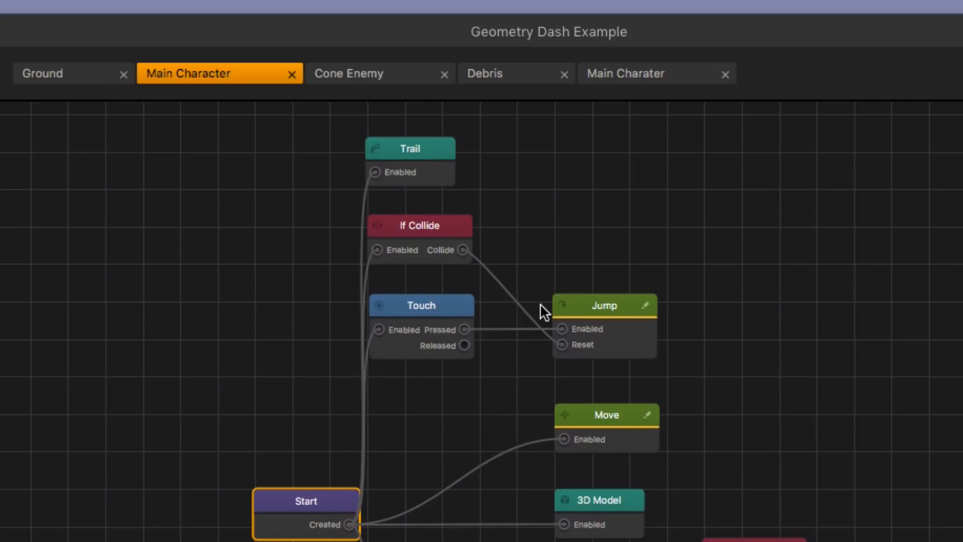
left_click(435, 159)
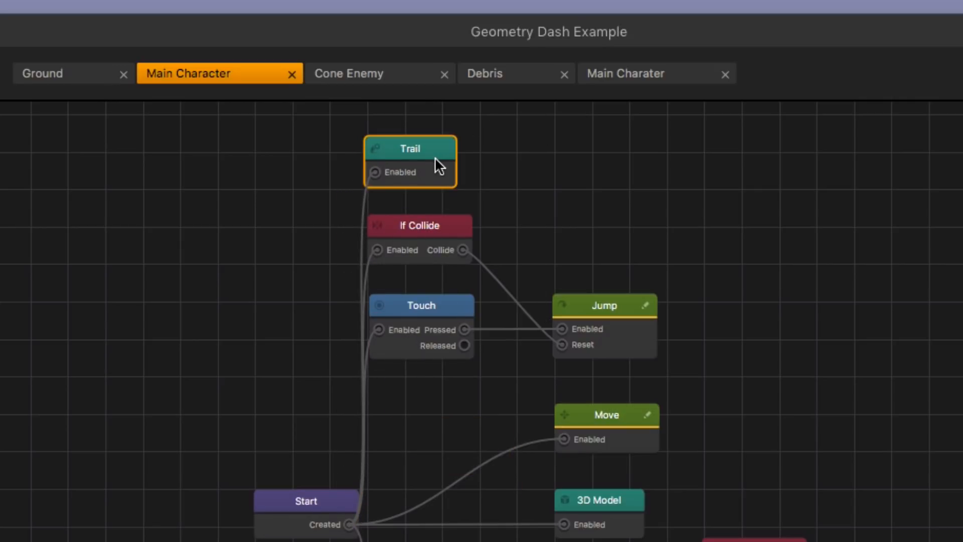
Step: Close the imported Main Charater graph and save the project
left_click(627, 79)
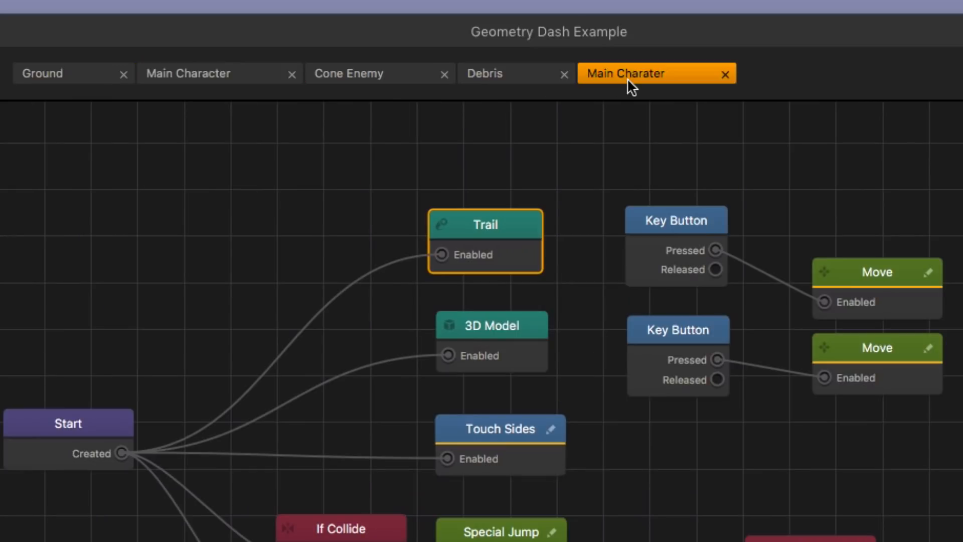
left_click(724, 75)
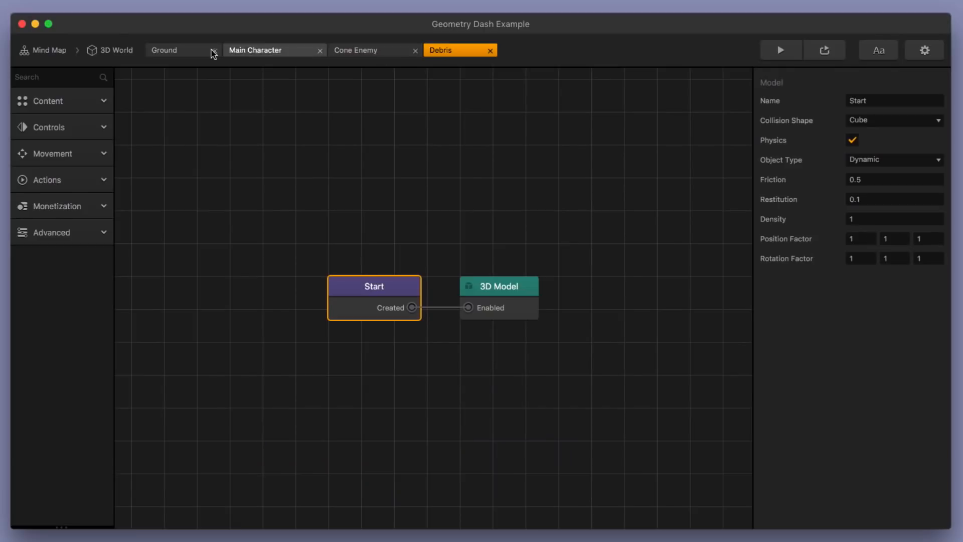
key("super+s")
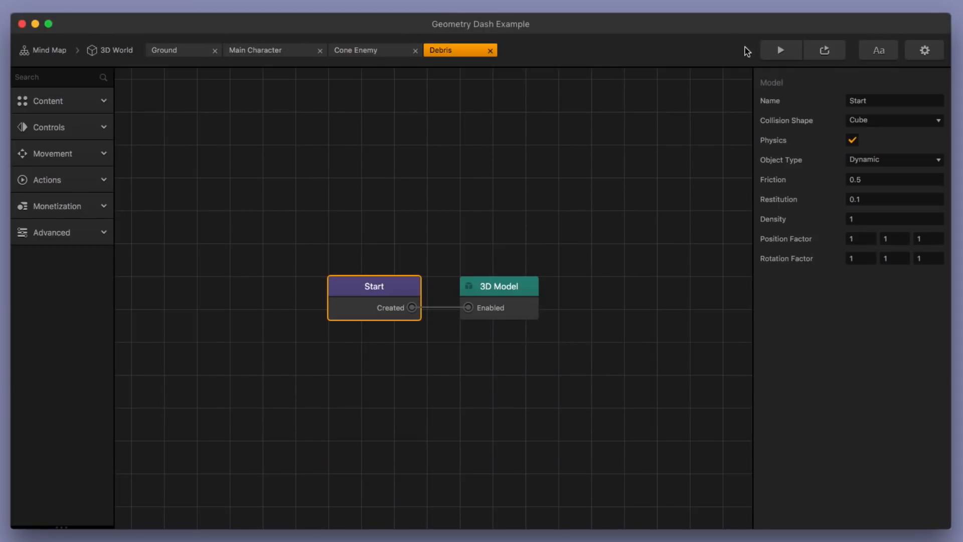
Step: Preview the game, test the character's jumps and trail, and close the preview
left_click(778, 50)
left_click(485, 337)
left_click(484, 336)
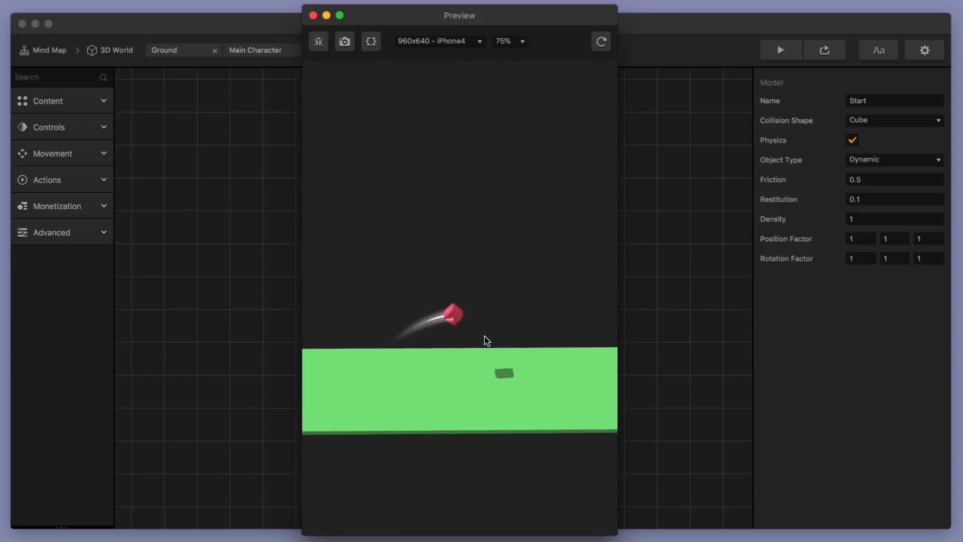
left_click(492, 339)
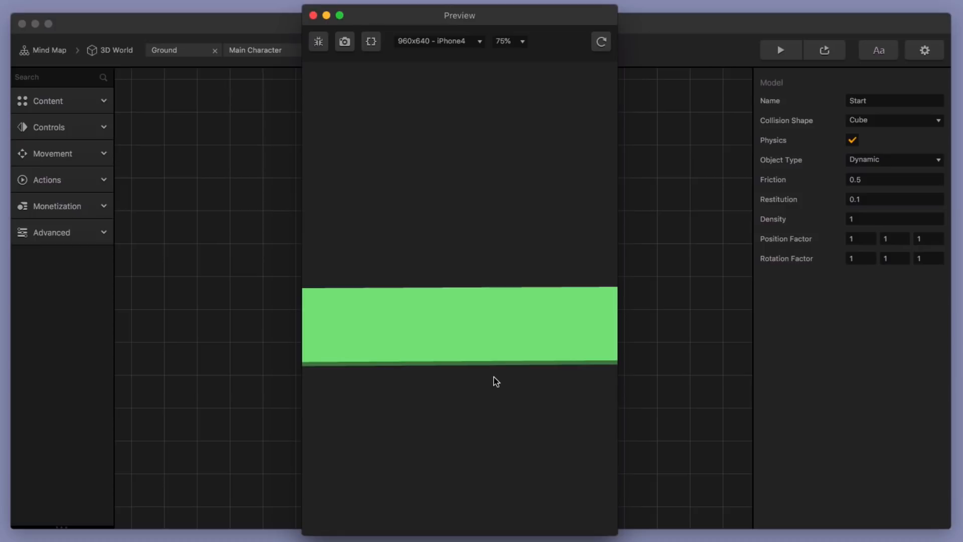
left_click(313, 15)
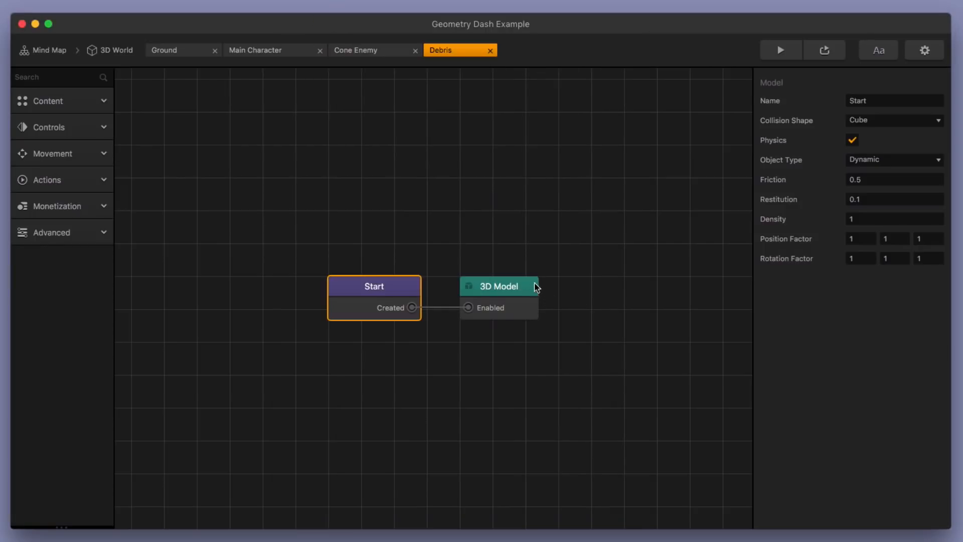